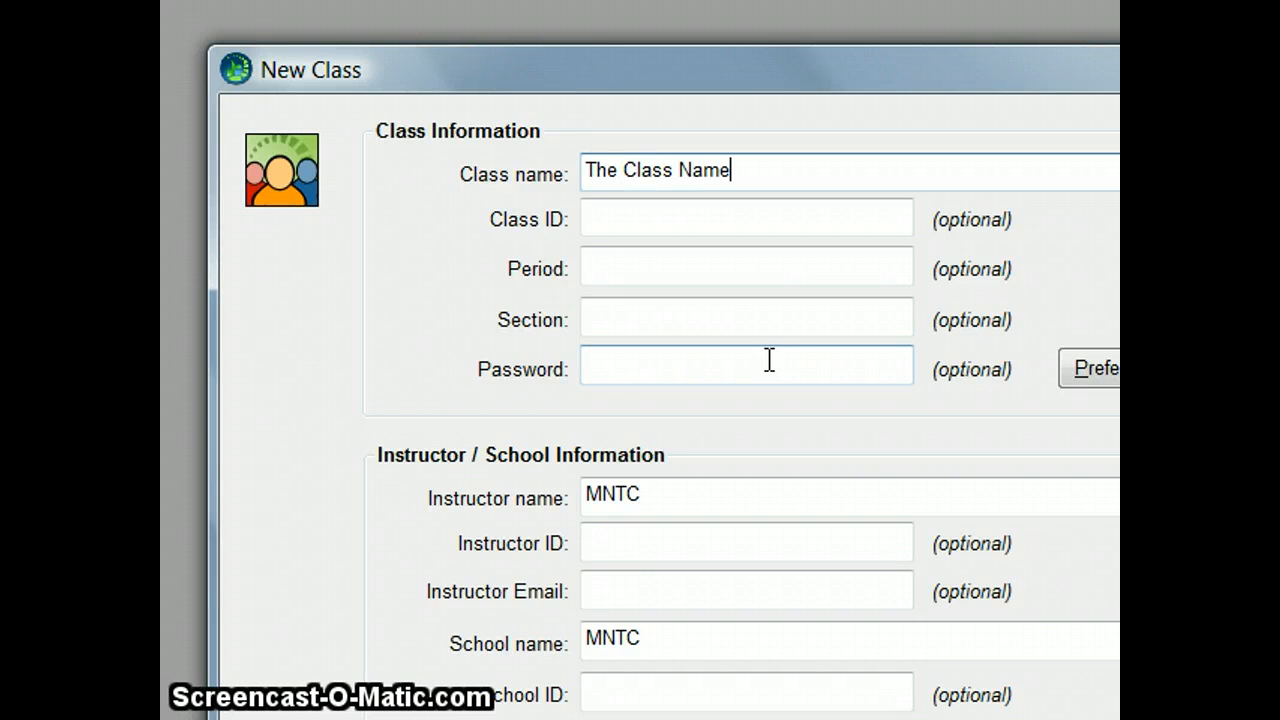
# Step: Leave the optional class fields blank and set the instructor name to "Instructor Name"
pyautogui.press('Tab')
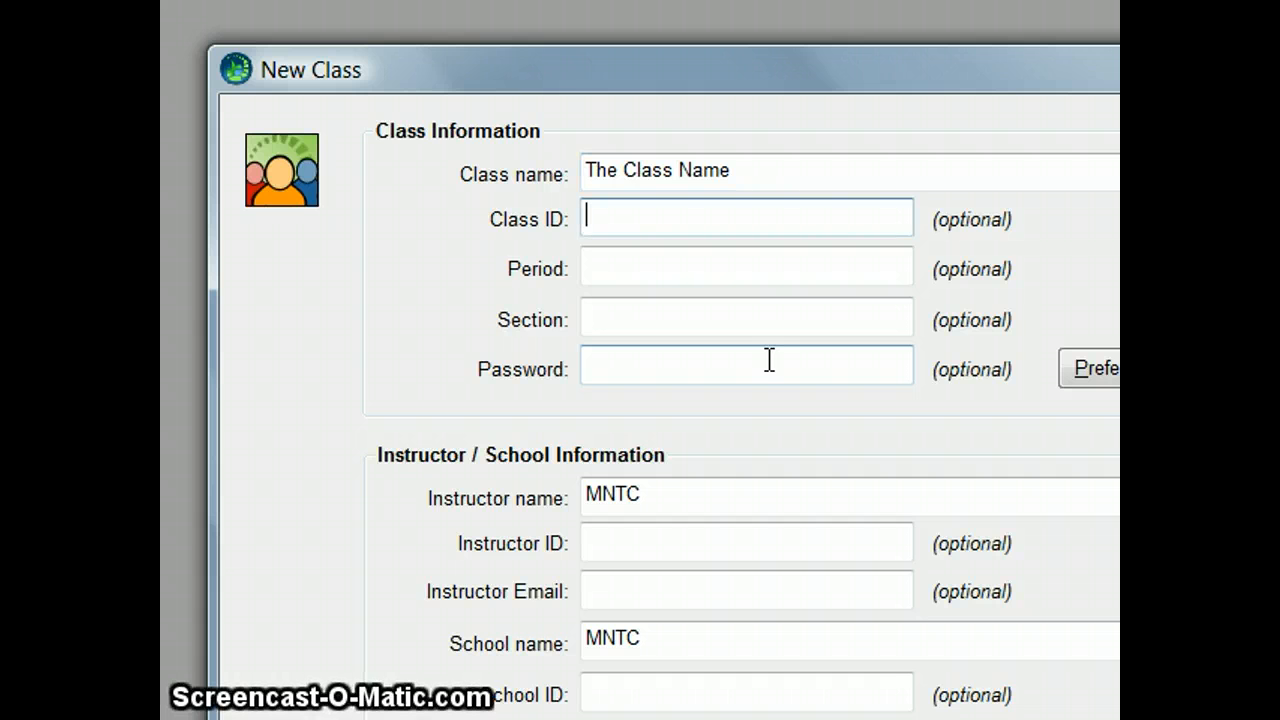
pyautogui.press('Tab')
pyautogui.press('Tab')
pyautogui.press('Tab')
pyautogui.press('Tab')
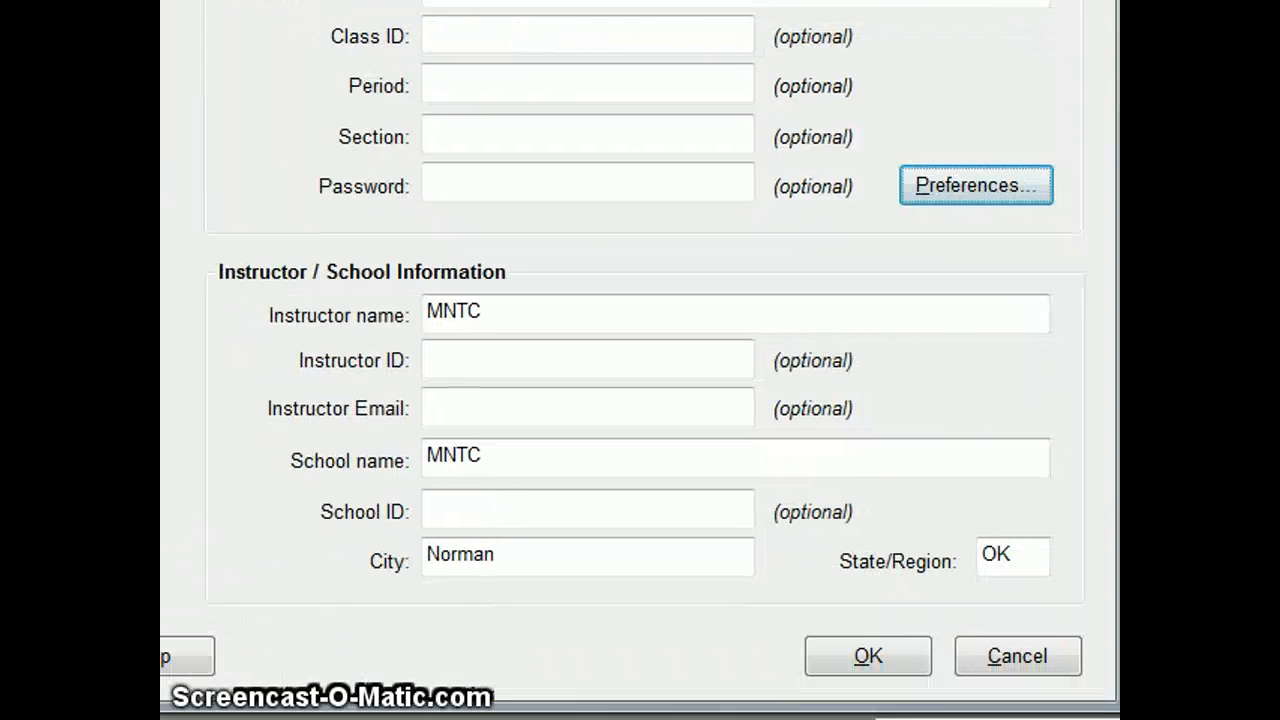
pyautogui.click(662, 494)
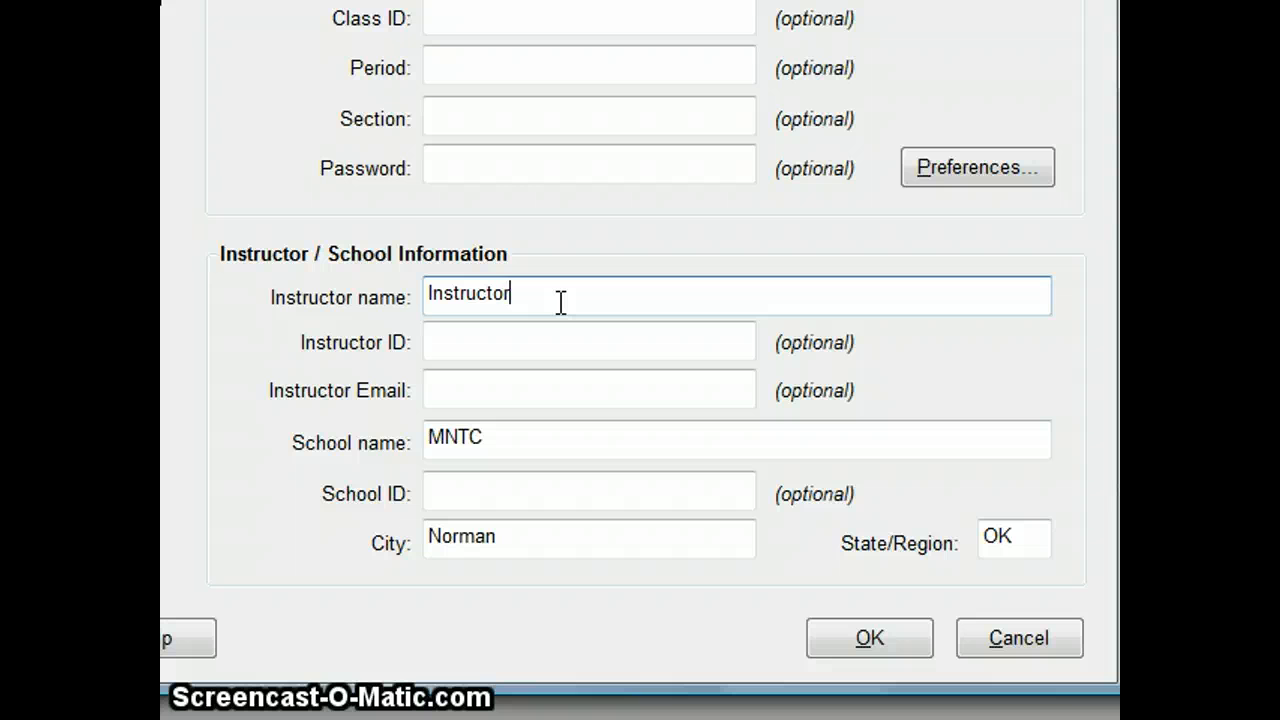
pyautogui.press('Tab')
pyautogui.press('Tab')
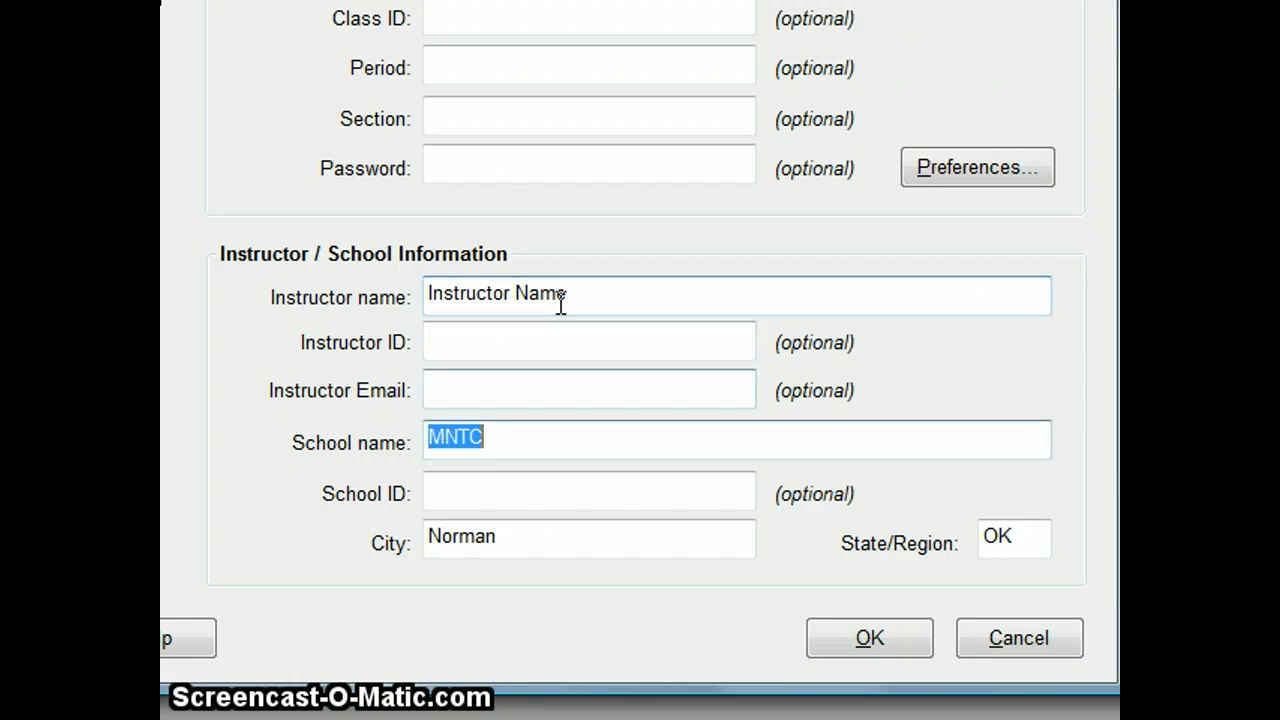
# Step: Keep the existing school name, city and state, and create the new class
pyautogui.press('Tab')
pyautogui.press('Tab')
pyautogui.press('Tab')
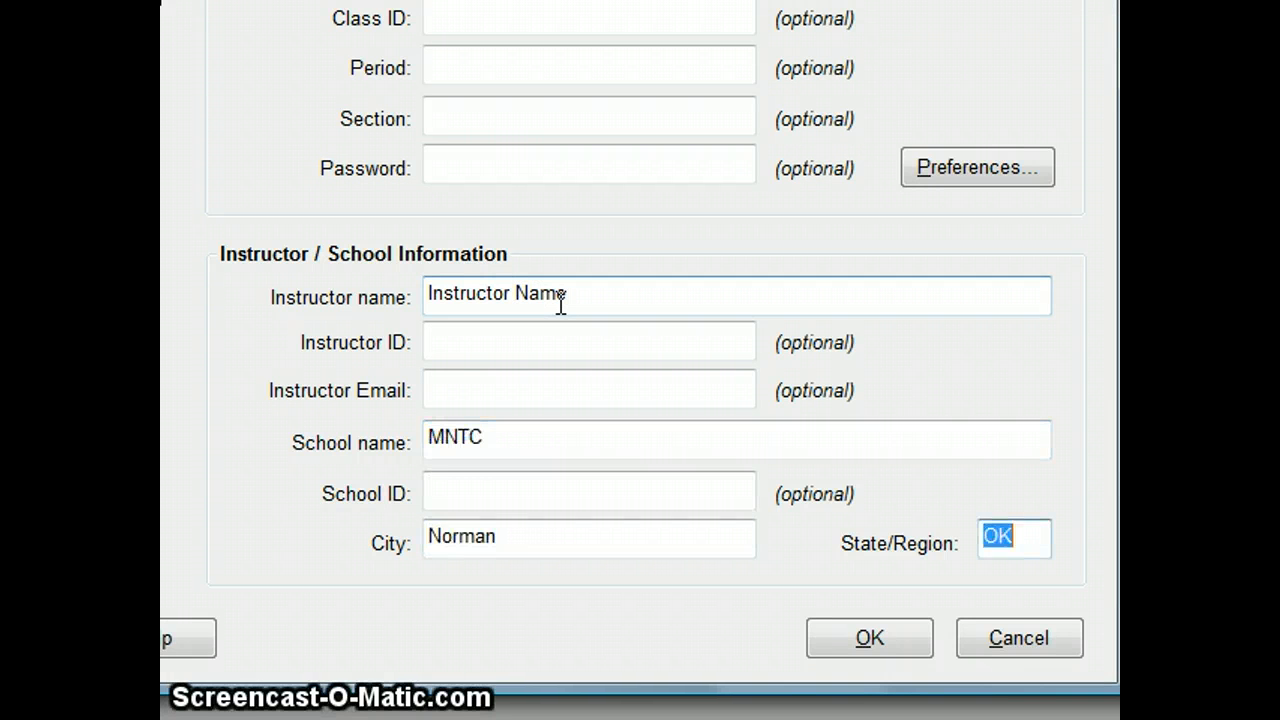
pyautogui.press('Tab')
pyautogui.press('Tab')
pyautogui.press('Return')
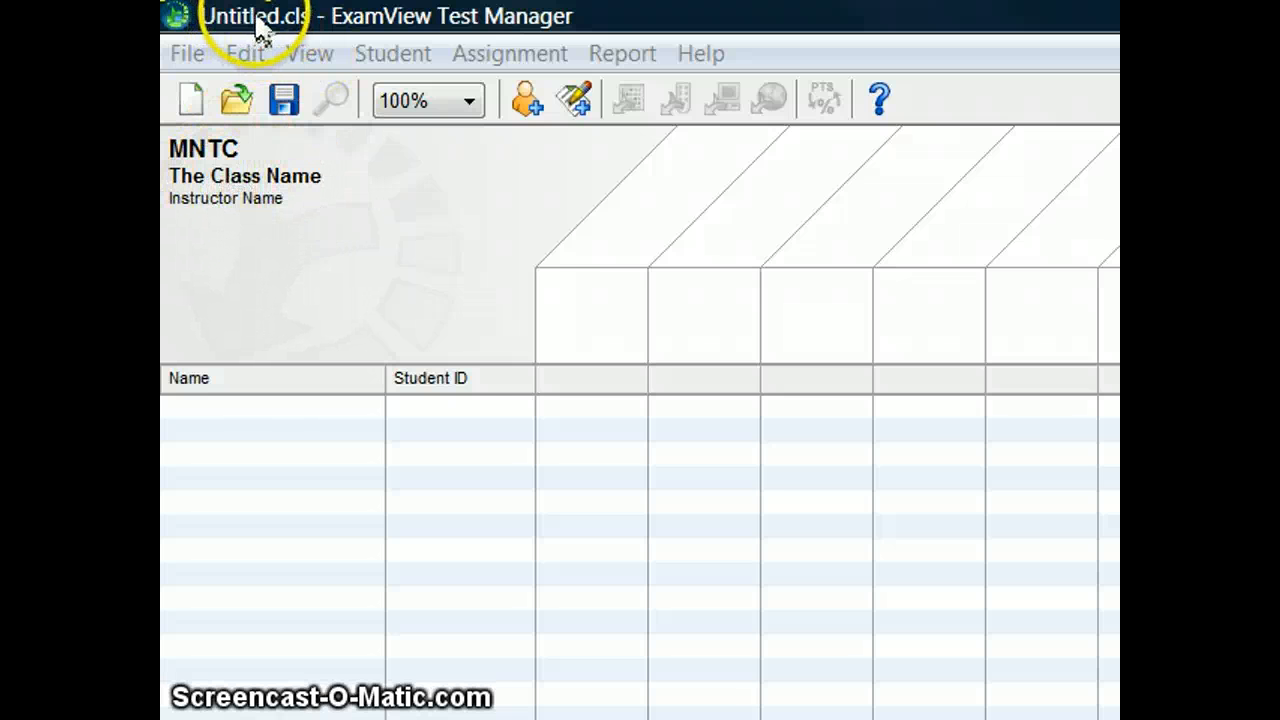
# Step: Save the class in the Classes folder as an ExamView Class file named "The Class Name file name"
pyautogui.click(286, 104)
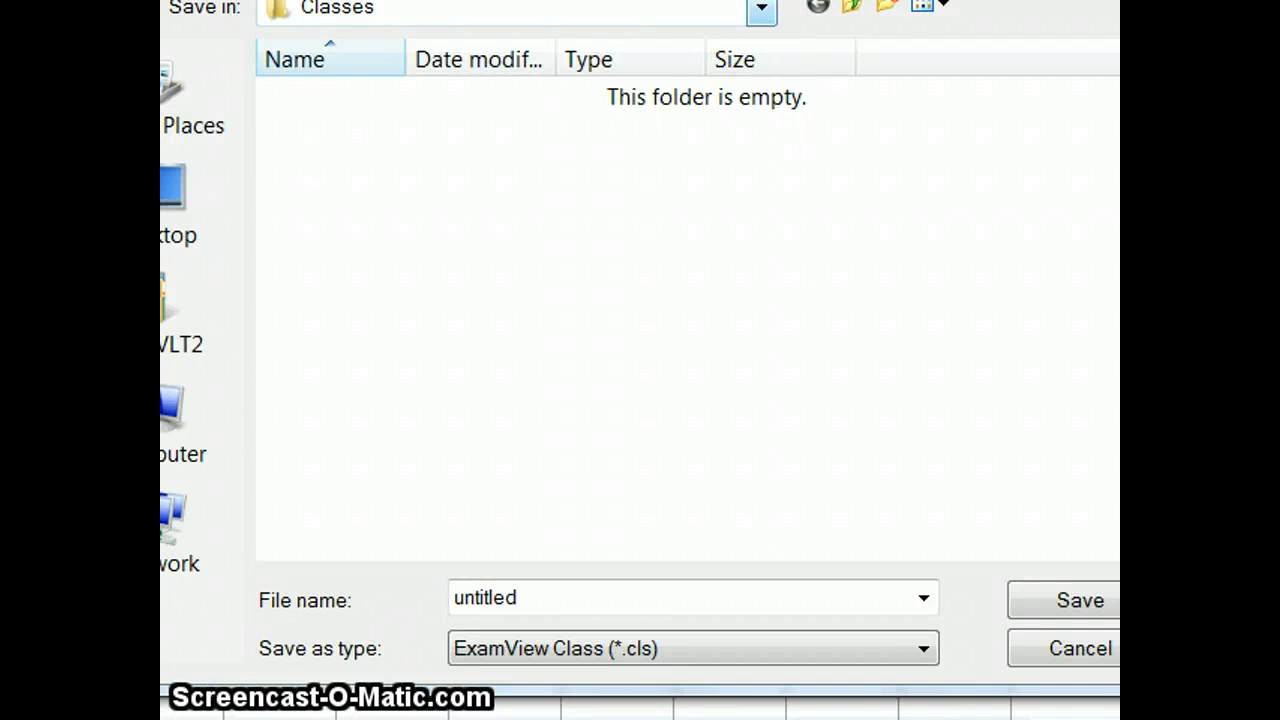
pyautogui.click(772, 38)
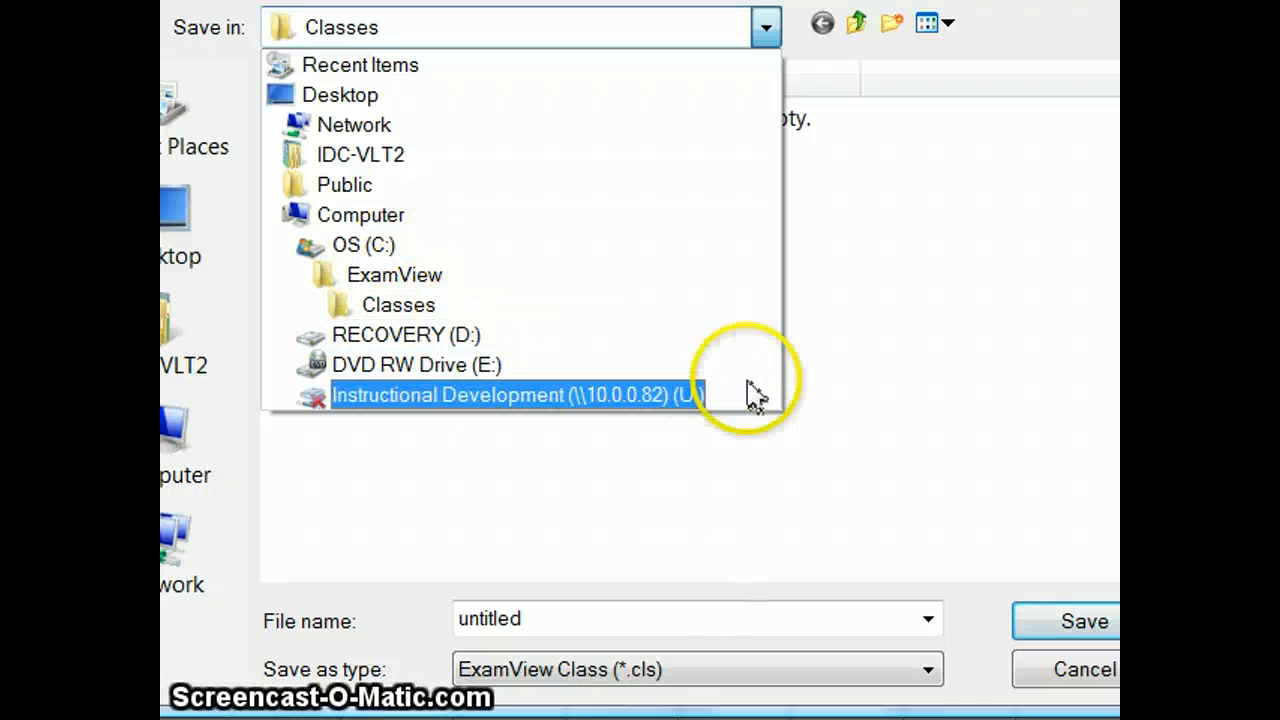
pyautogui.click(820, 366)
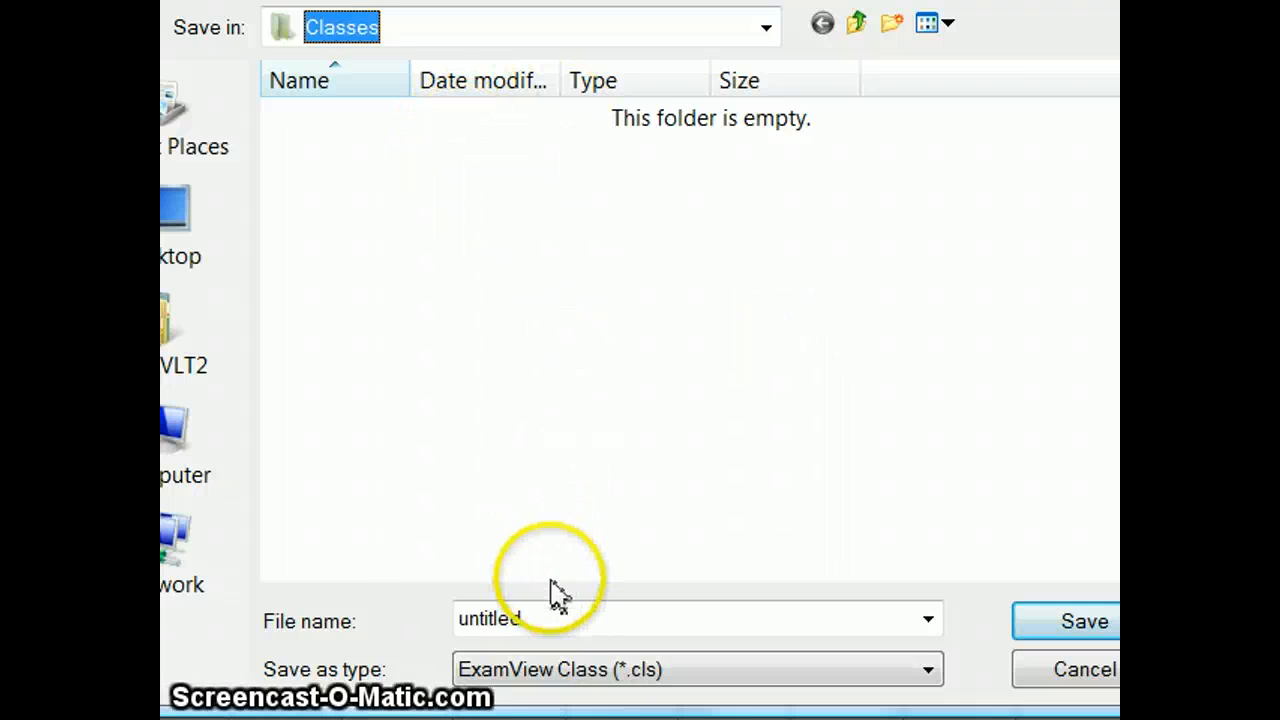
pyautogui.doubleClick(532, 620)
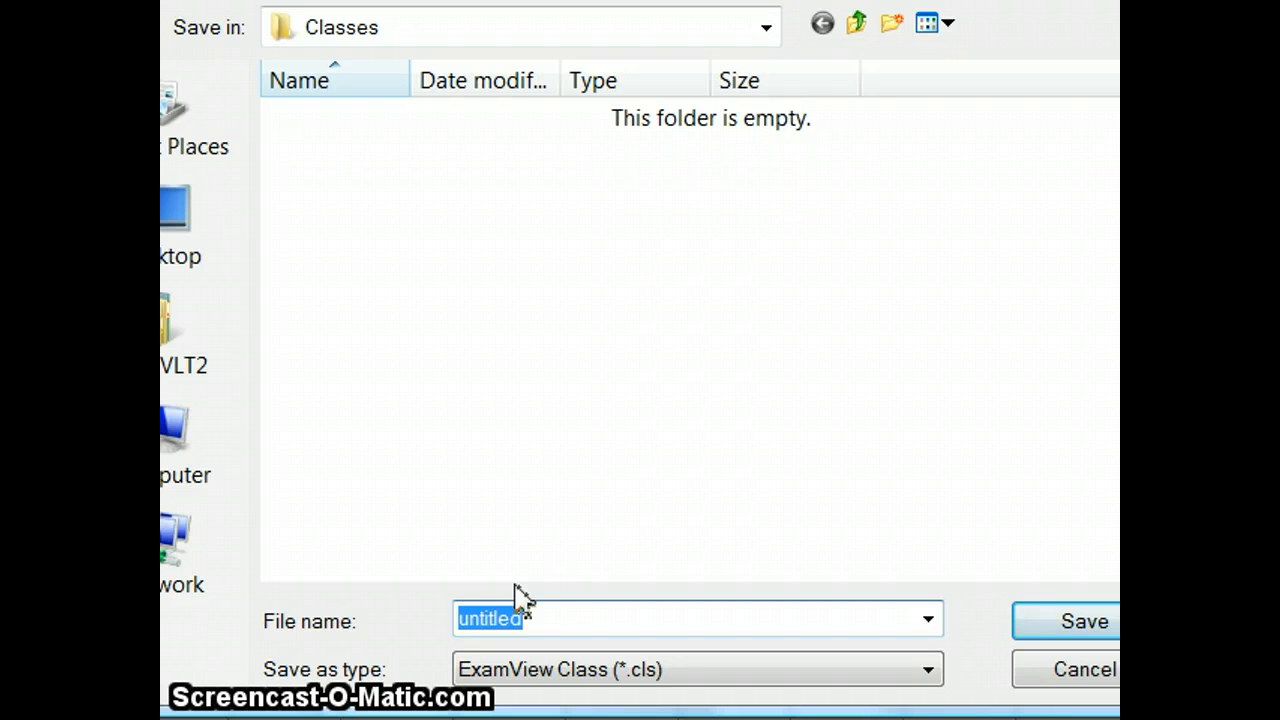
pyautogui.write('The')
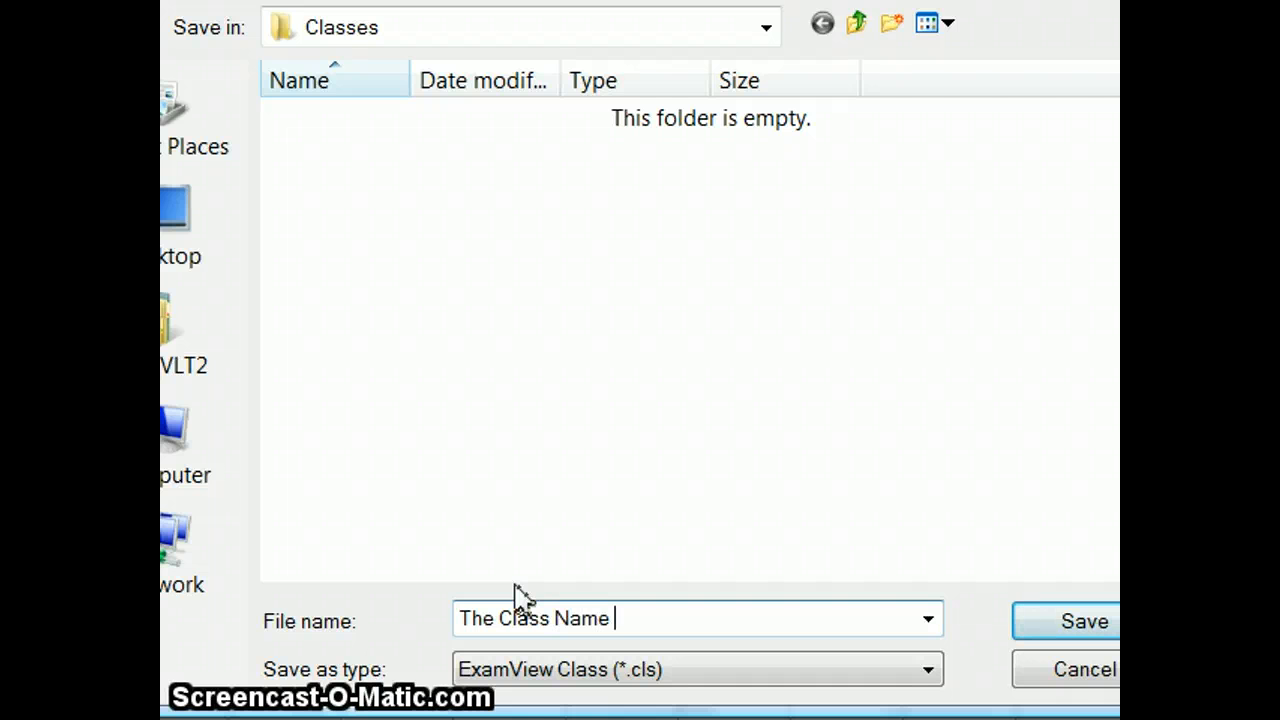
pyautogui.write(' Class Name ')
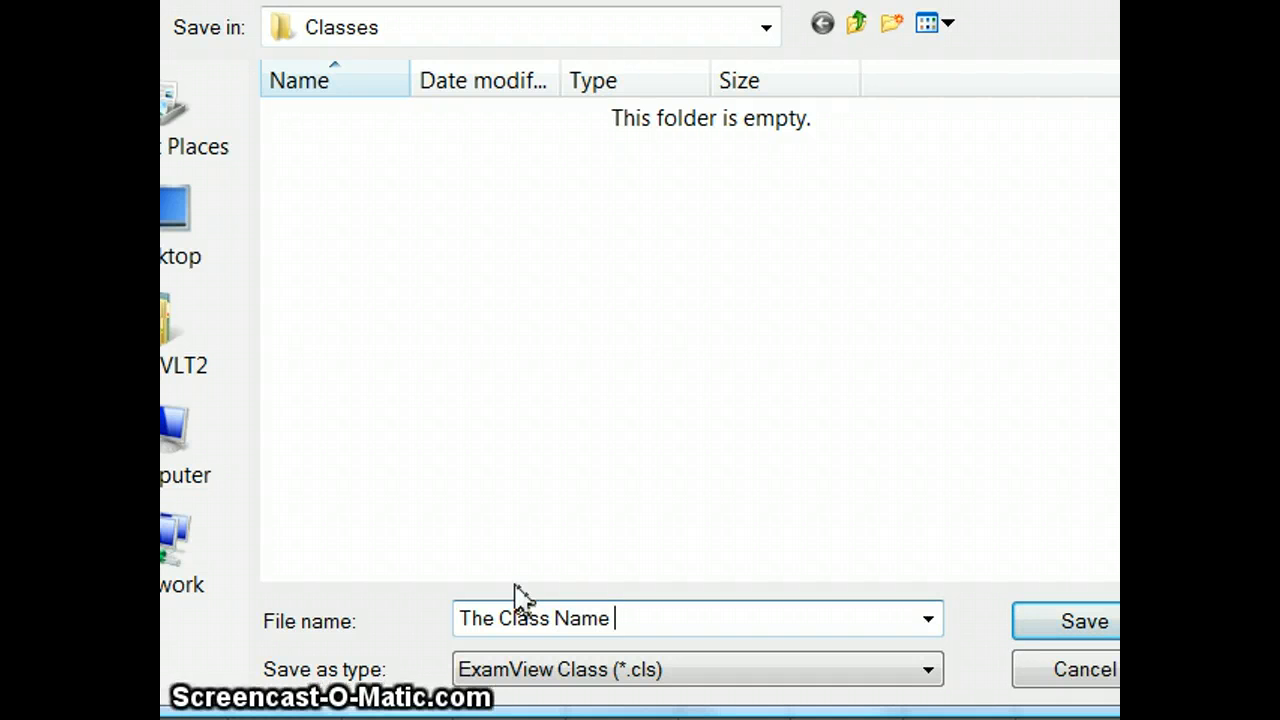
pyautogui.write('file name')
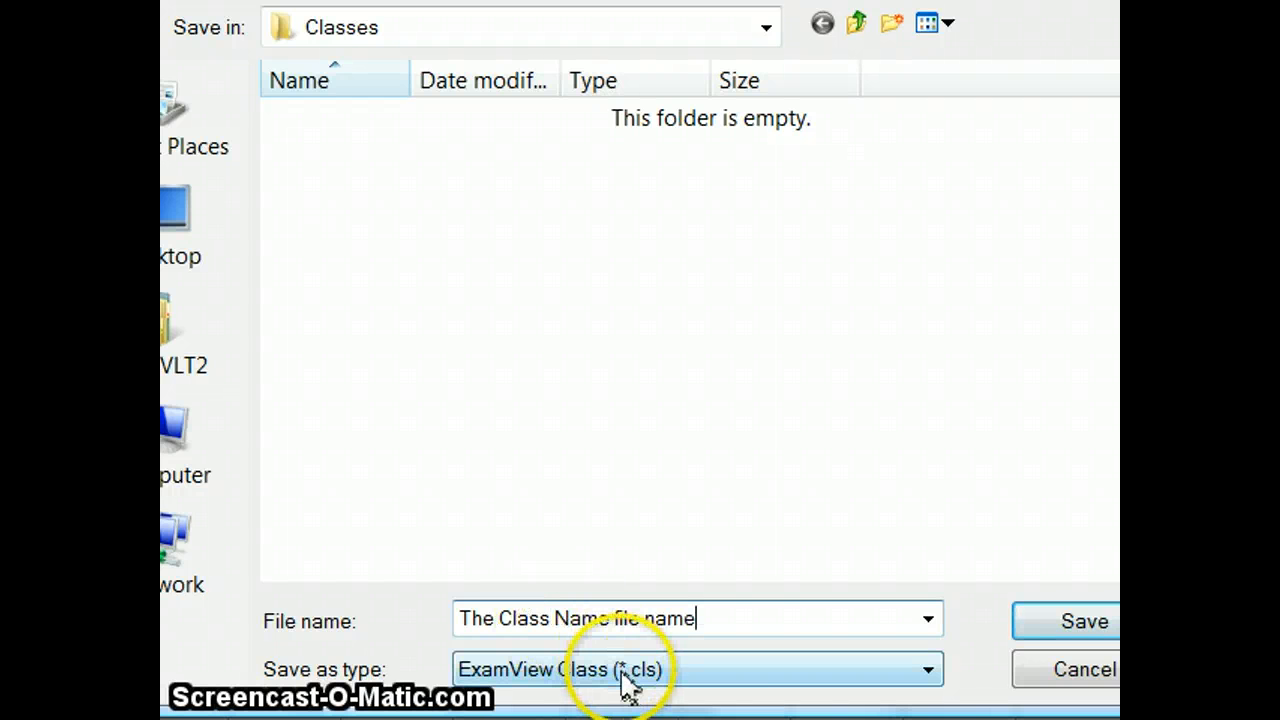
pyautogui.click(1026, 620)
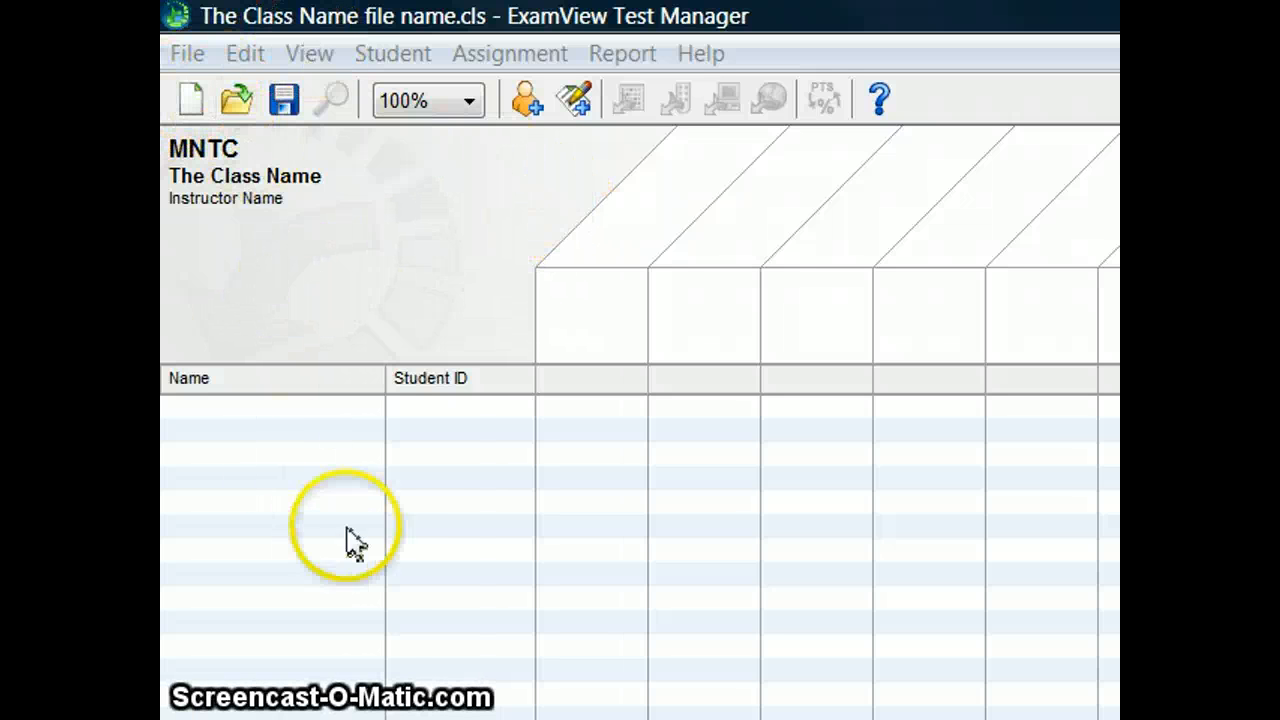
# Step: Start a new student record and expand it to include the optional information
pyautogui.click(532, 114)
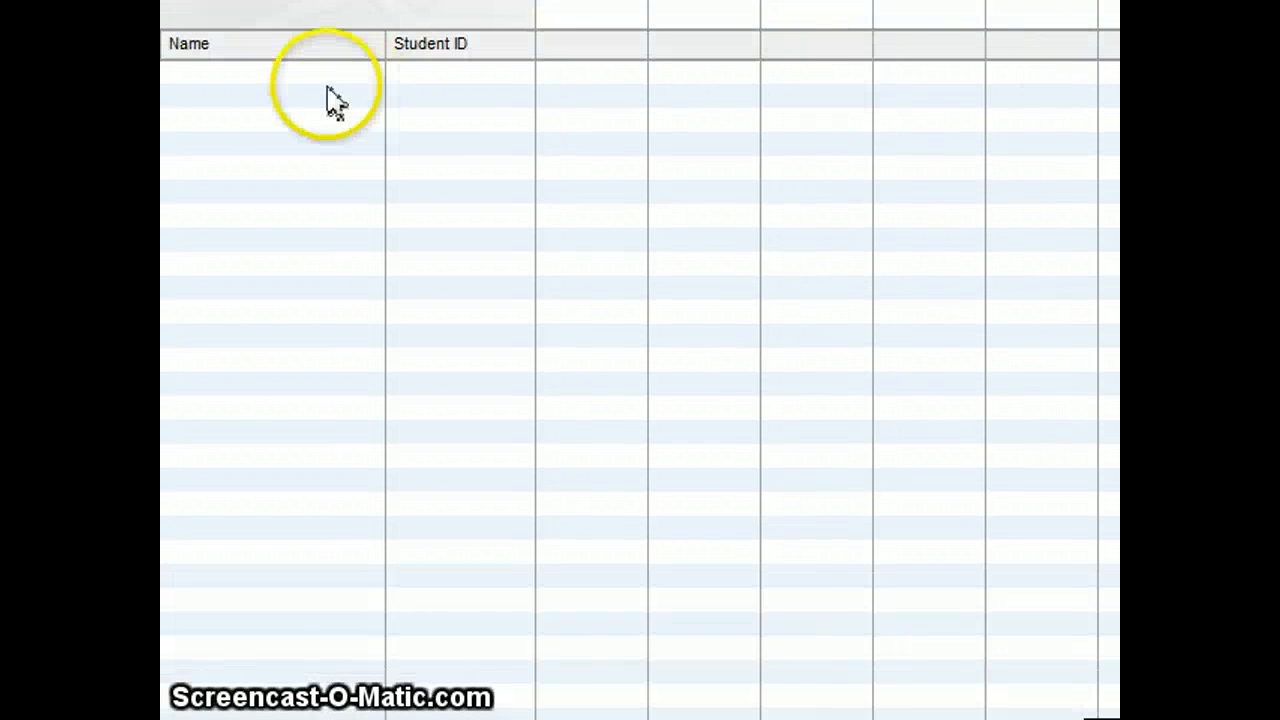
pyautogui.doubleClick(310, 85)
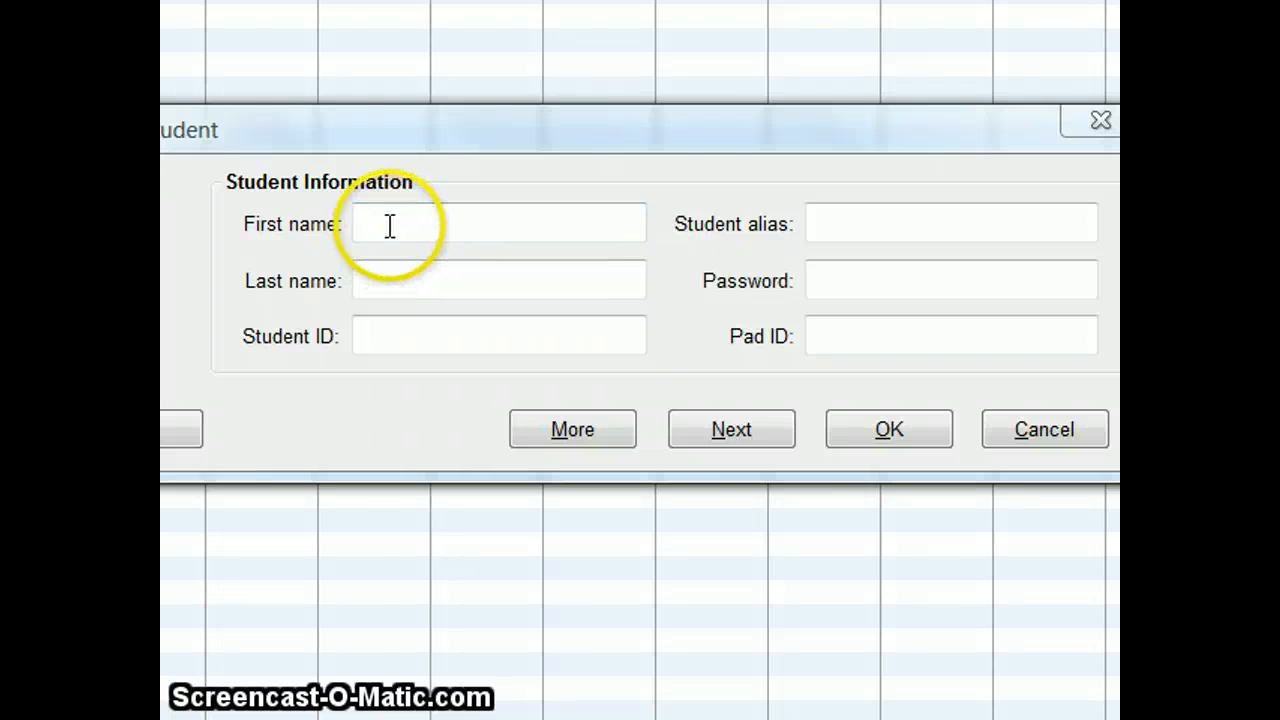
pyautogui.click(594, 432)
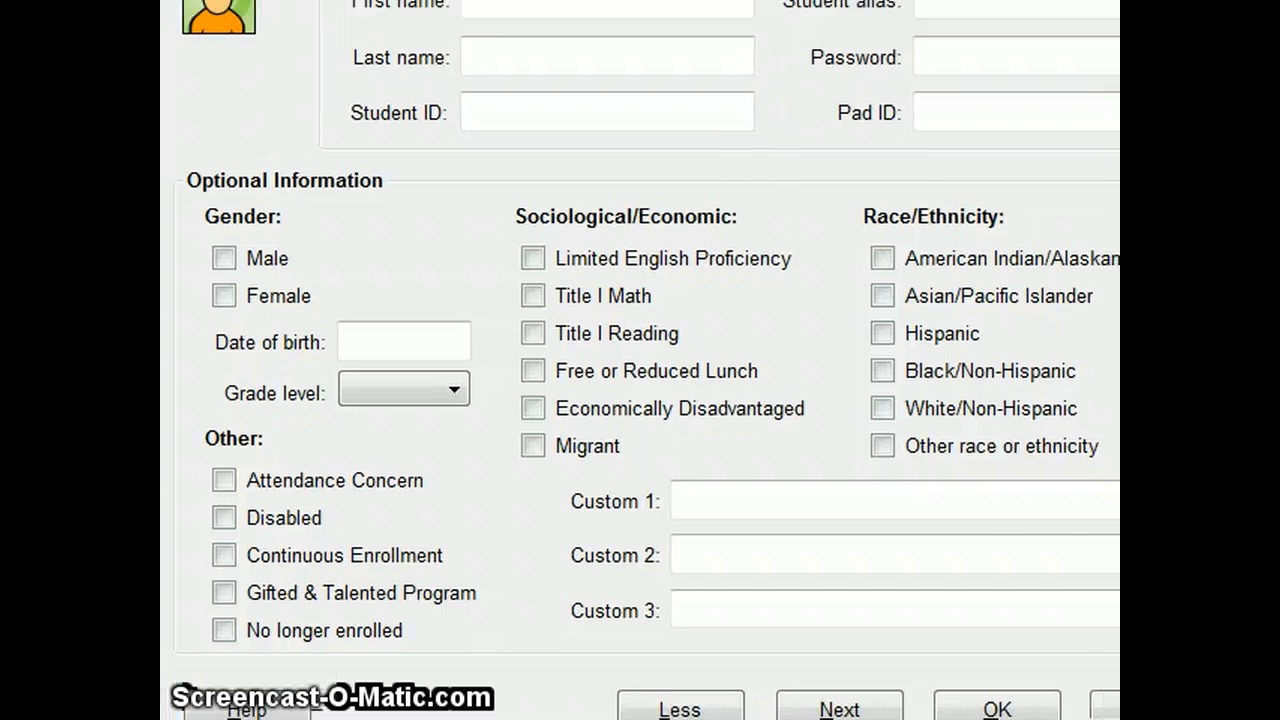
# Step: Enter "First" as the first name, "Last" as the last name and a student ID, and add the student to the class
pyautogui.click(610, 7)
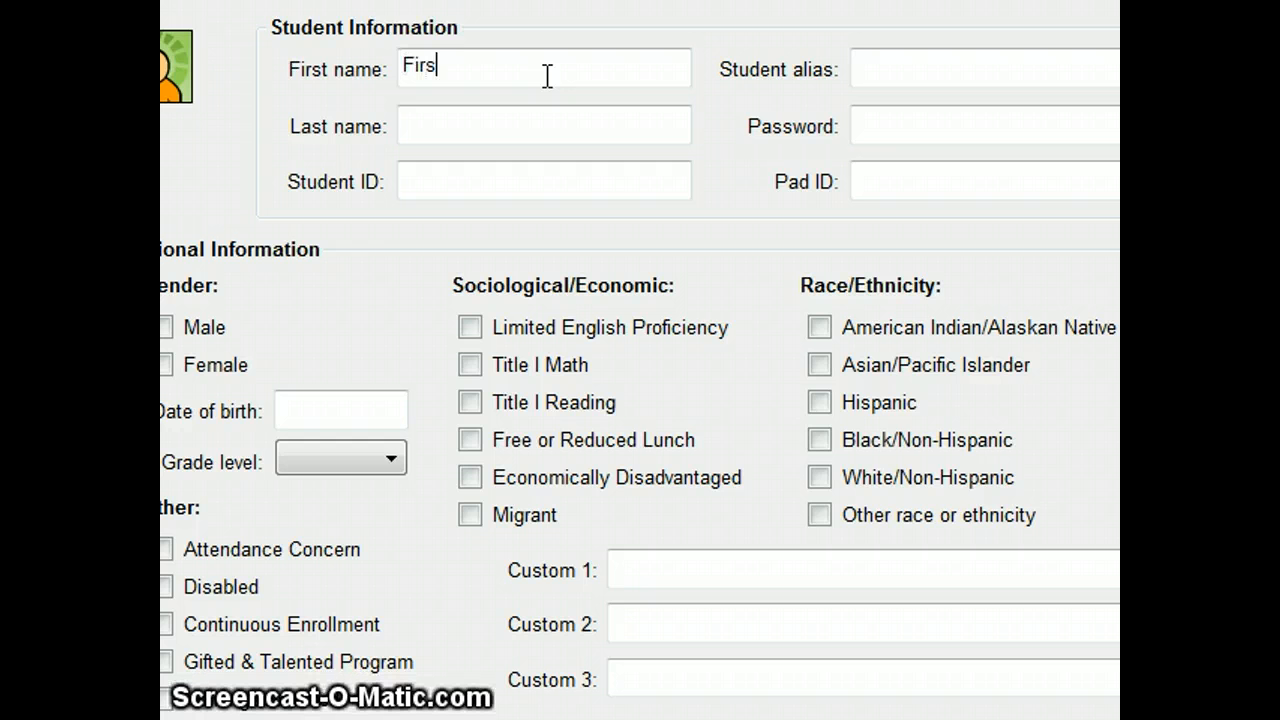
pyautogui.press('Tab')
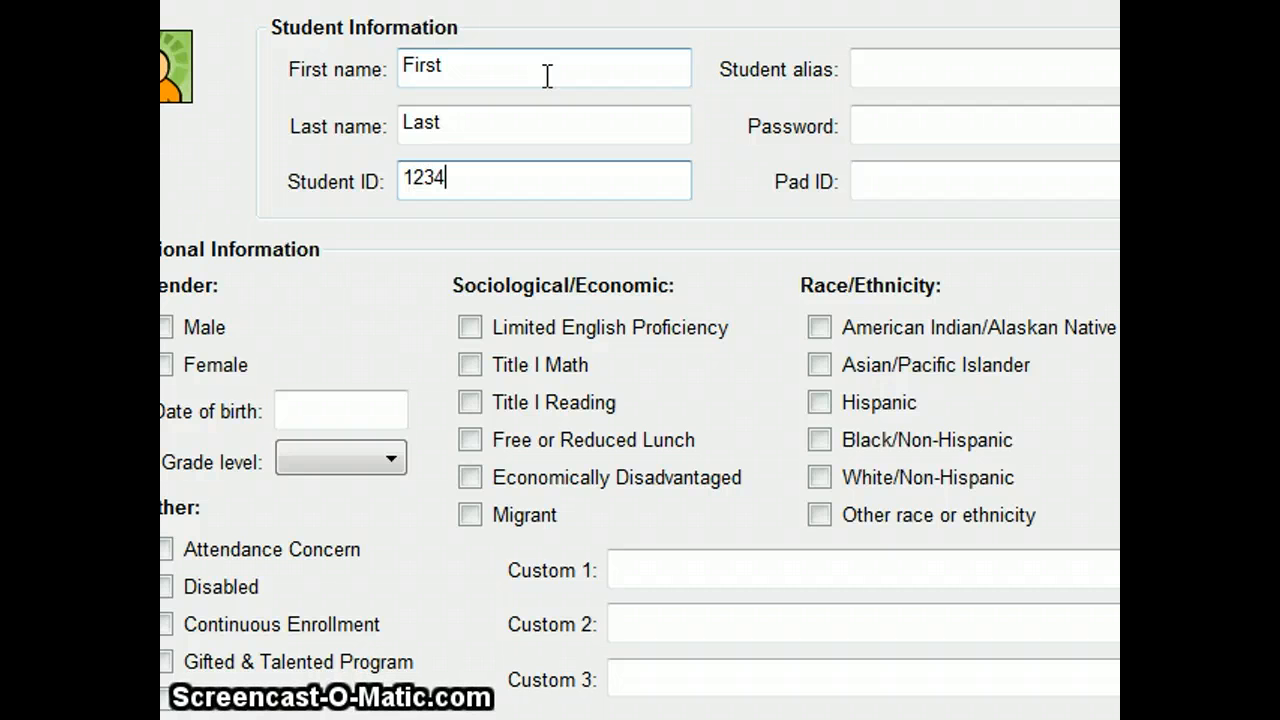
pyautogui.press('Tab')
pyautogui.press('Tab')
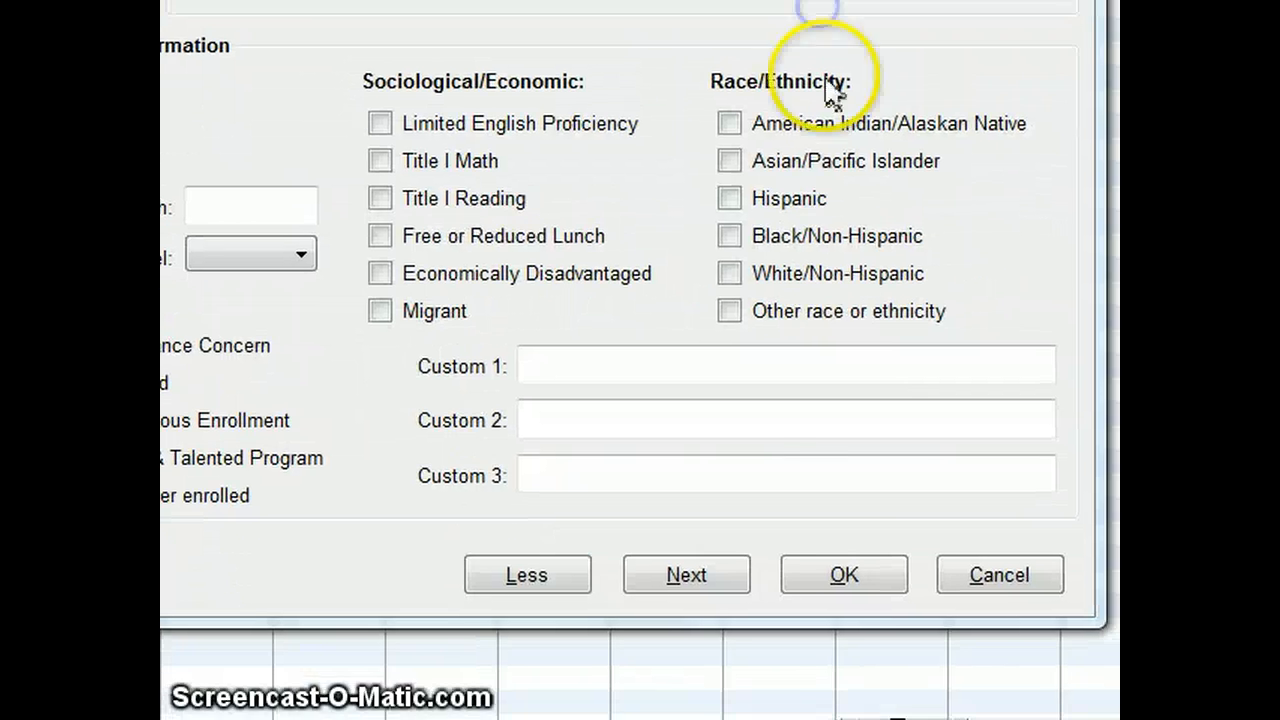
pyautogui.click(872, 582)
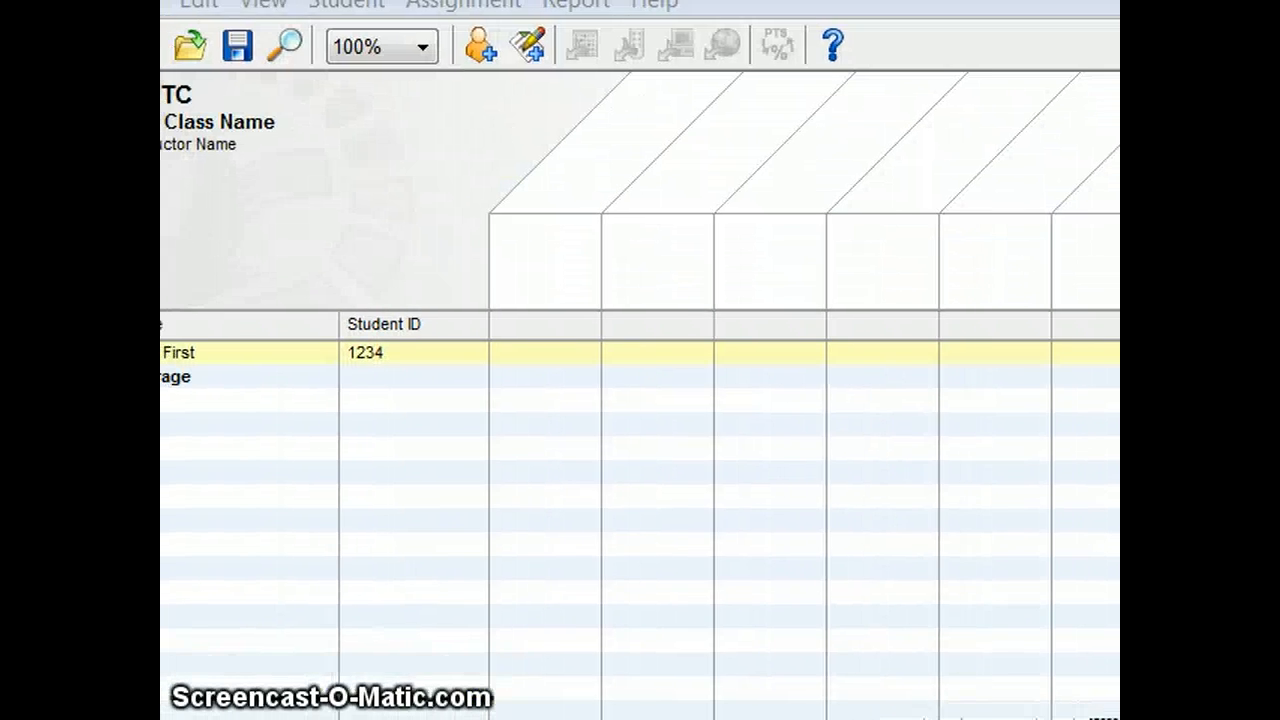
# Step: Start a new test assignment named "This is a Test Title Assignment Name", consulting the test file names in the Tests folder
pyautogui.doubleClick(632, 149)
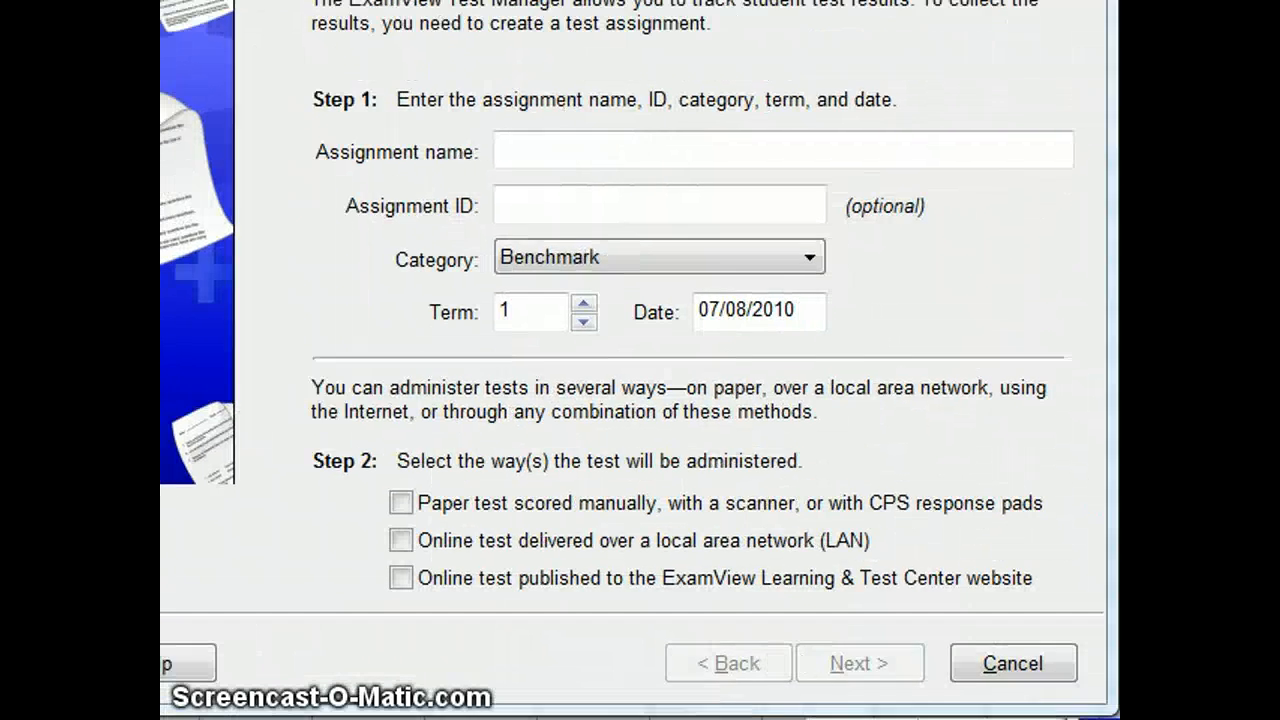
pyautogui.click(621, 166)
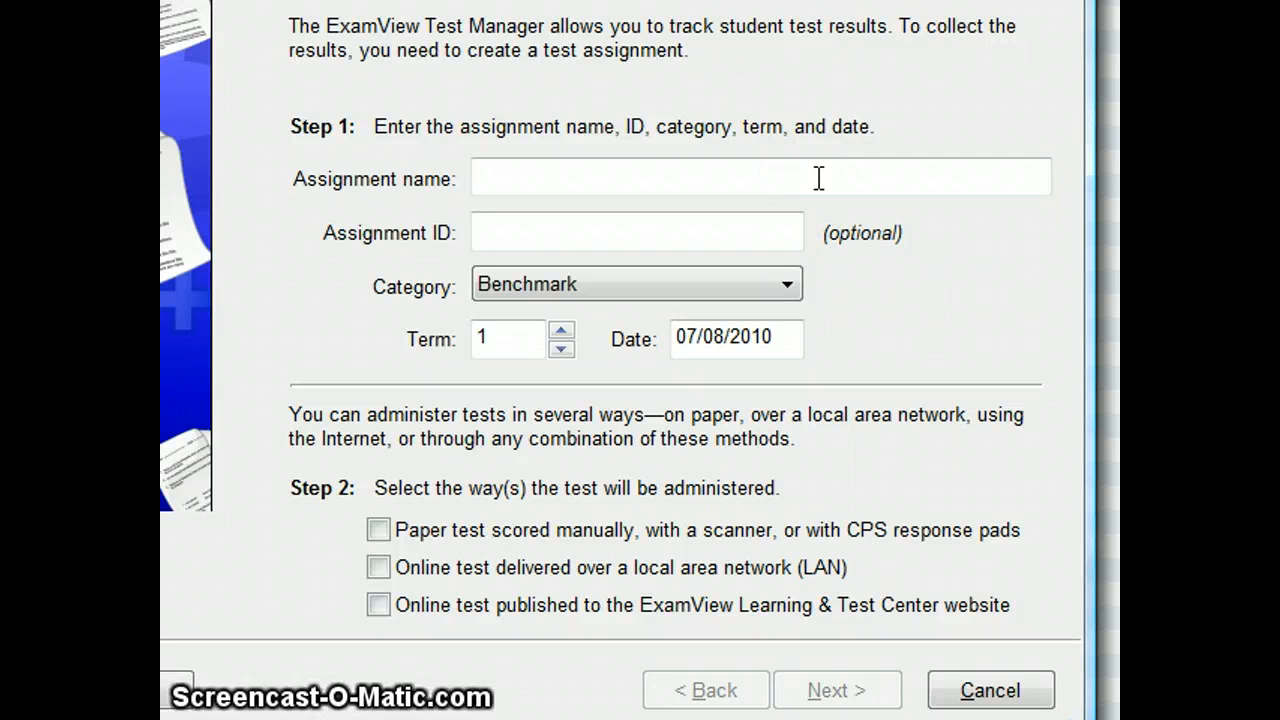
pyautogui.click(904, 176)
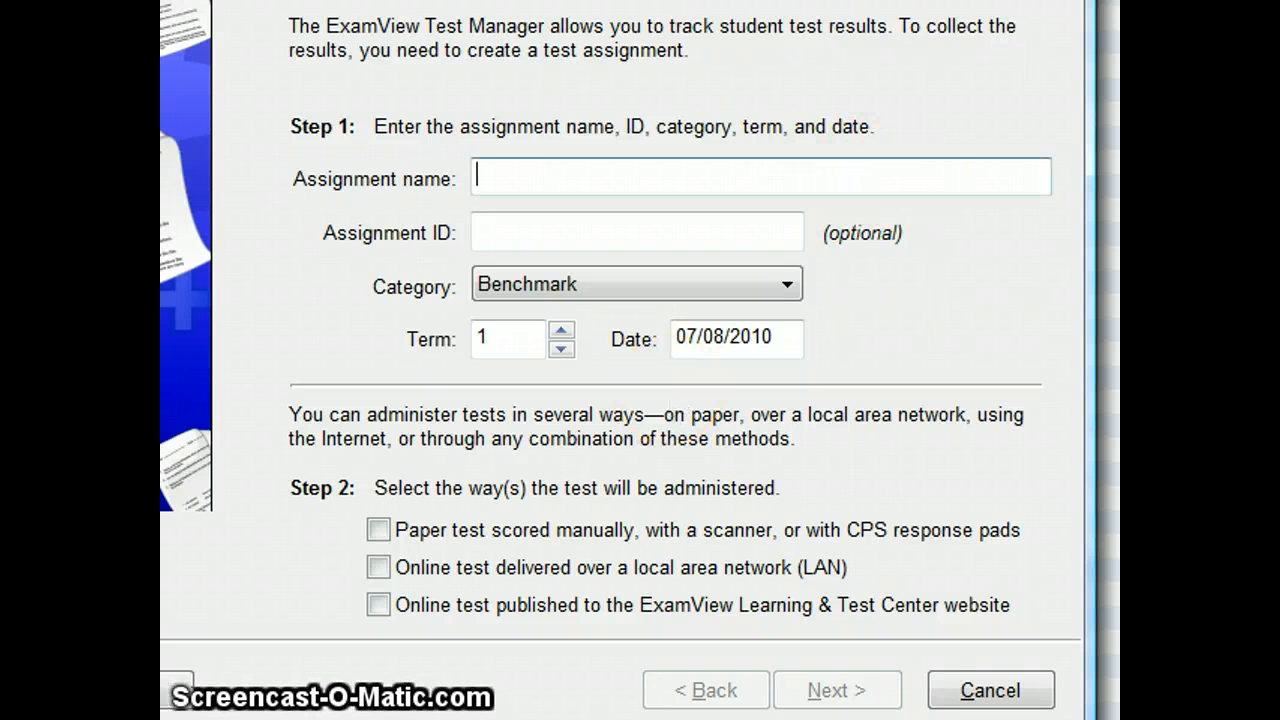
pyautogui.hotkey('alt', 'Tab')
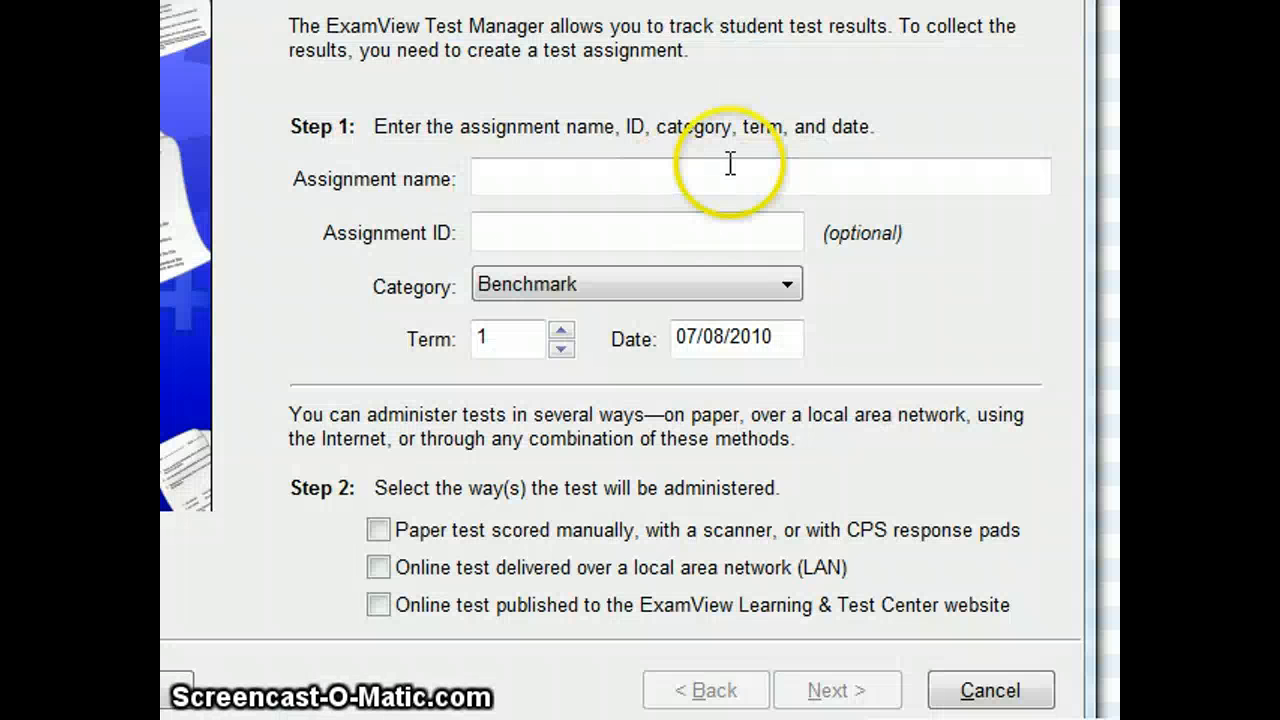
pyautogui.click(667, 172)
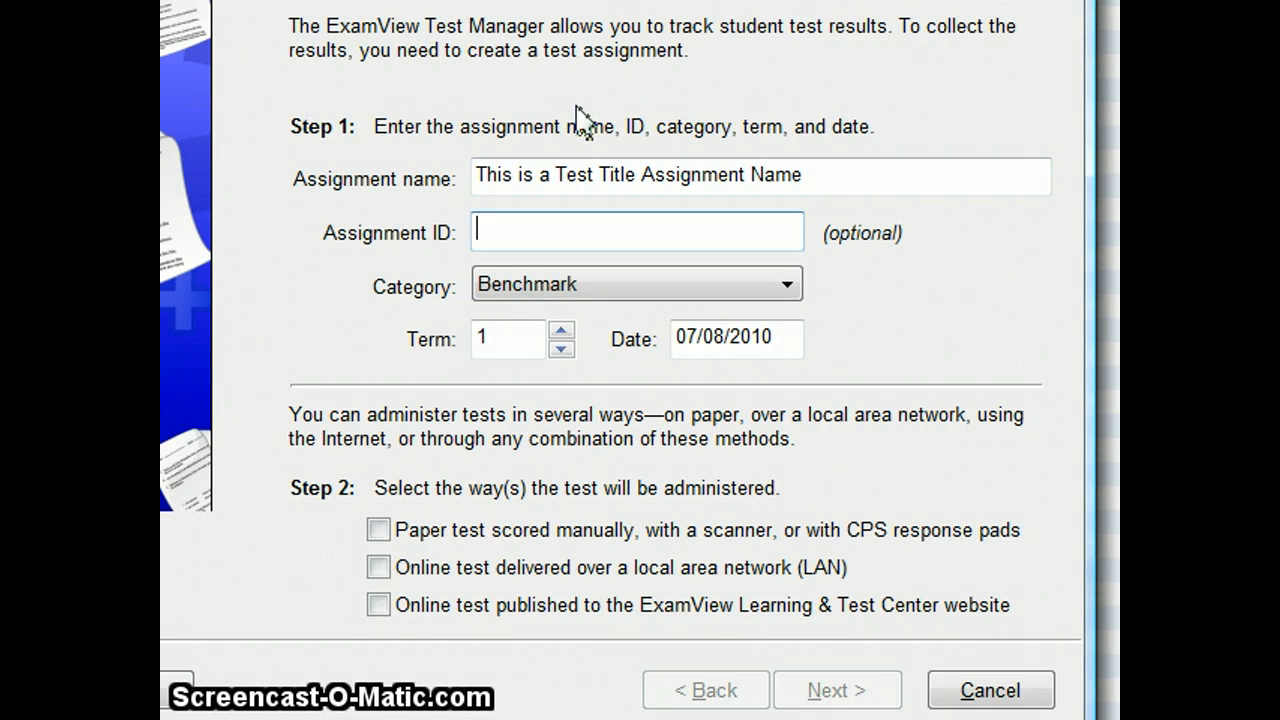
# Step: Try the Pop Quiz category for the assignment and return it to Benchmark
pyautogui.click(586, 287)
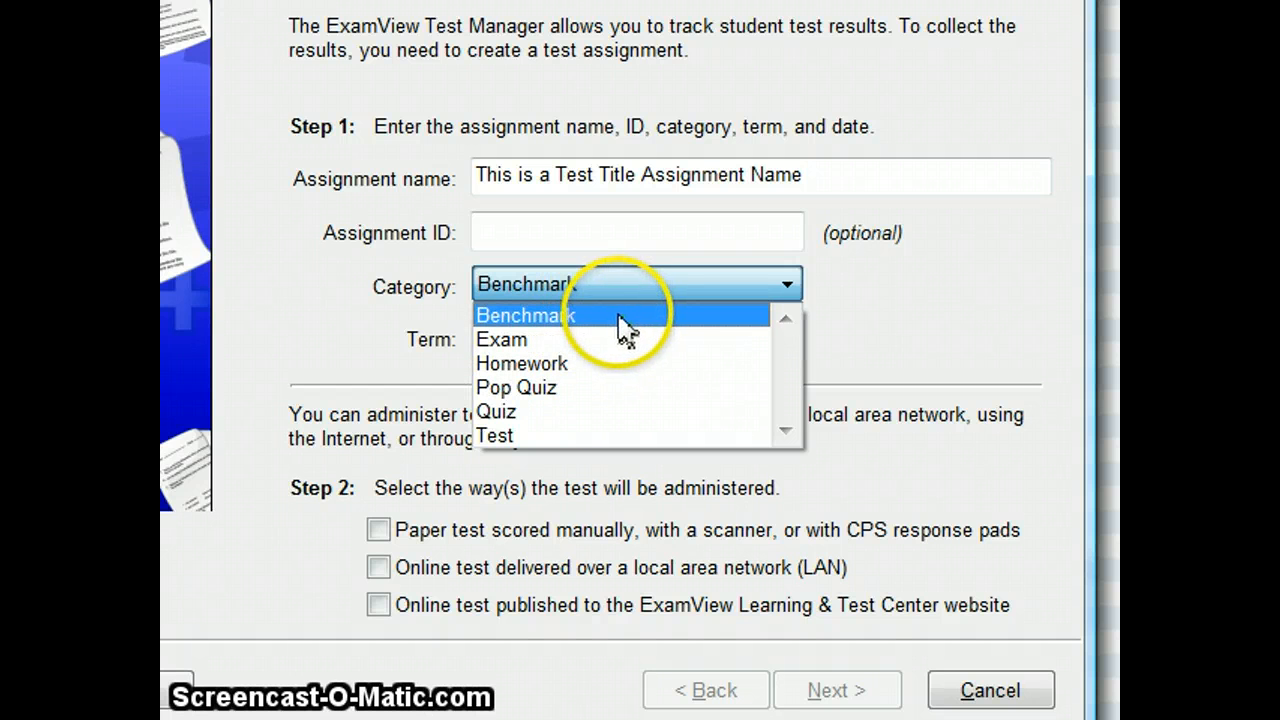
pyautogui.click(580, 389)
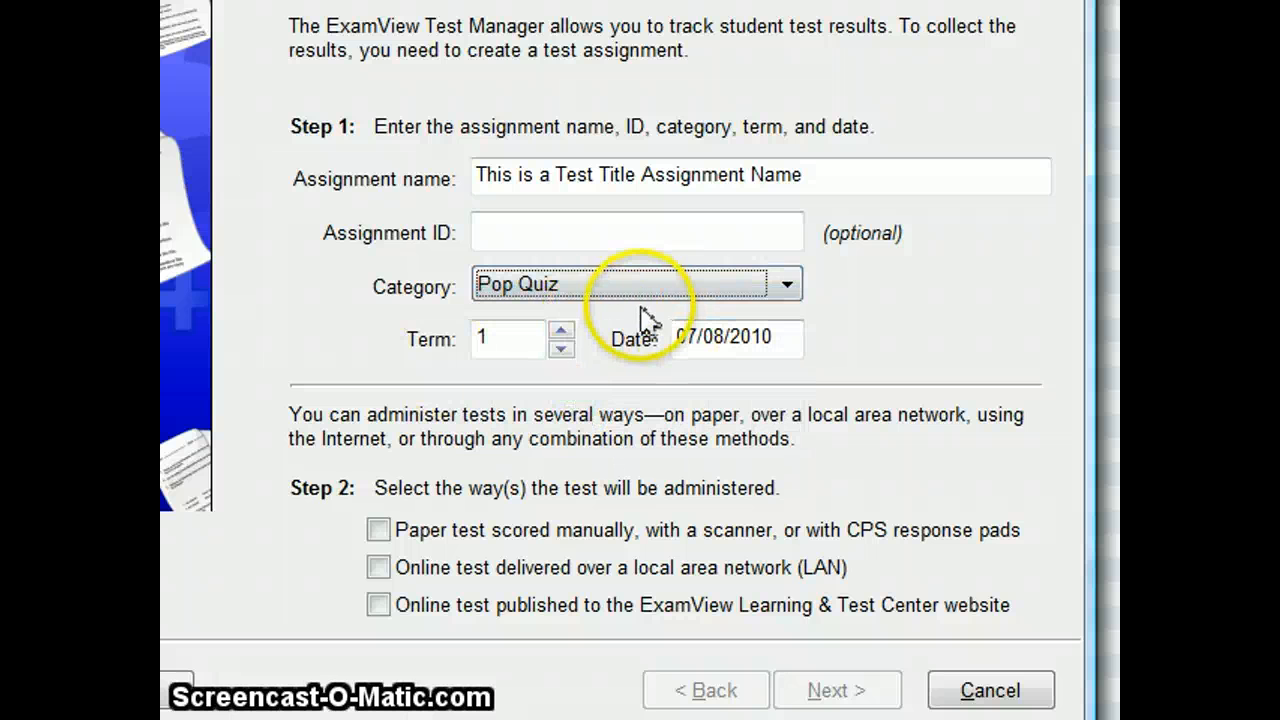
pyautogui.click(640, 292)
pyautogui.click(609, 329)
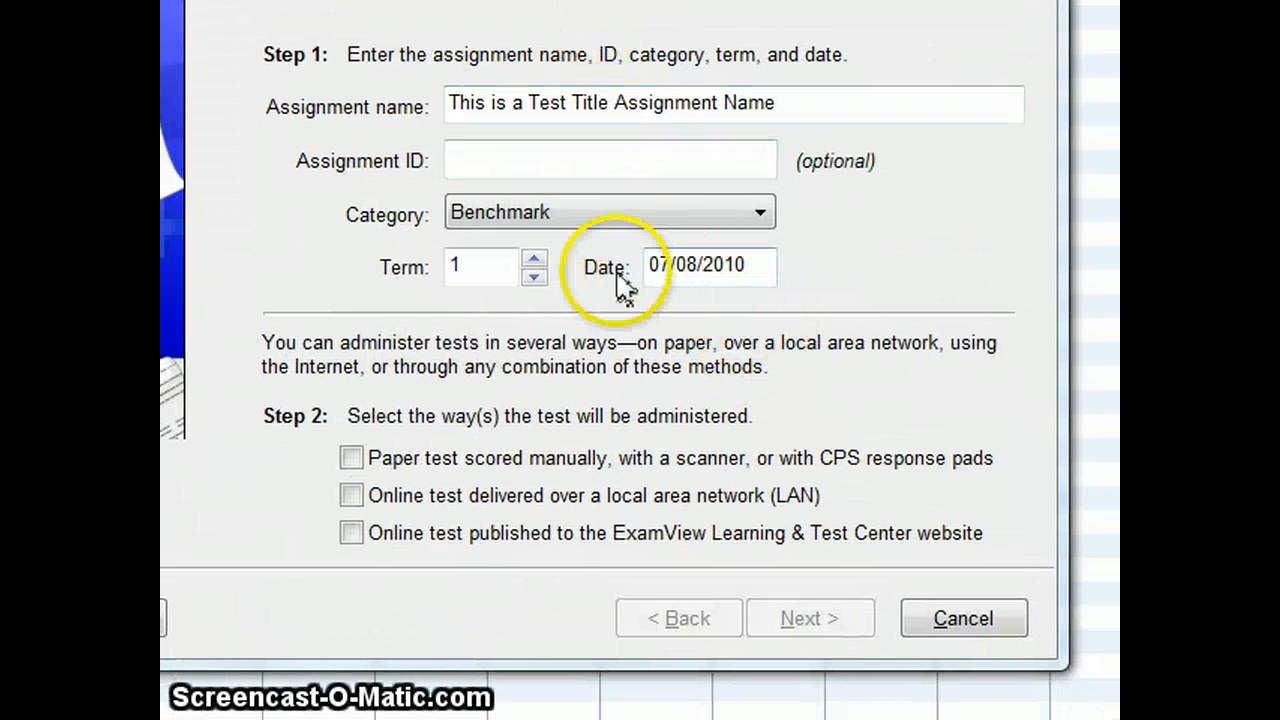
# Step: Set the assignment date to 07/08/1910 and choose online test delivery over a local area network (LAN)
pyautogui.click(748, 272)
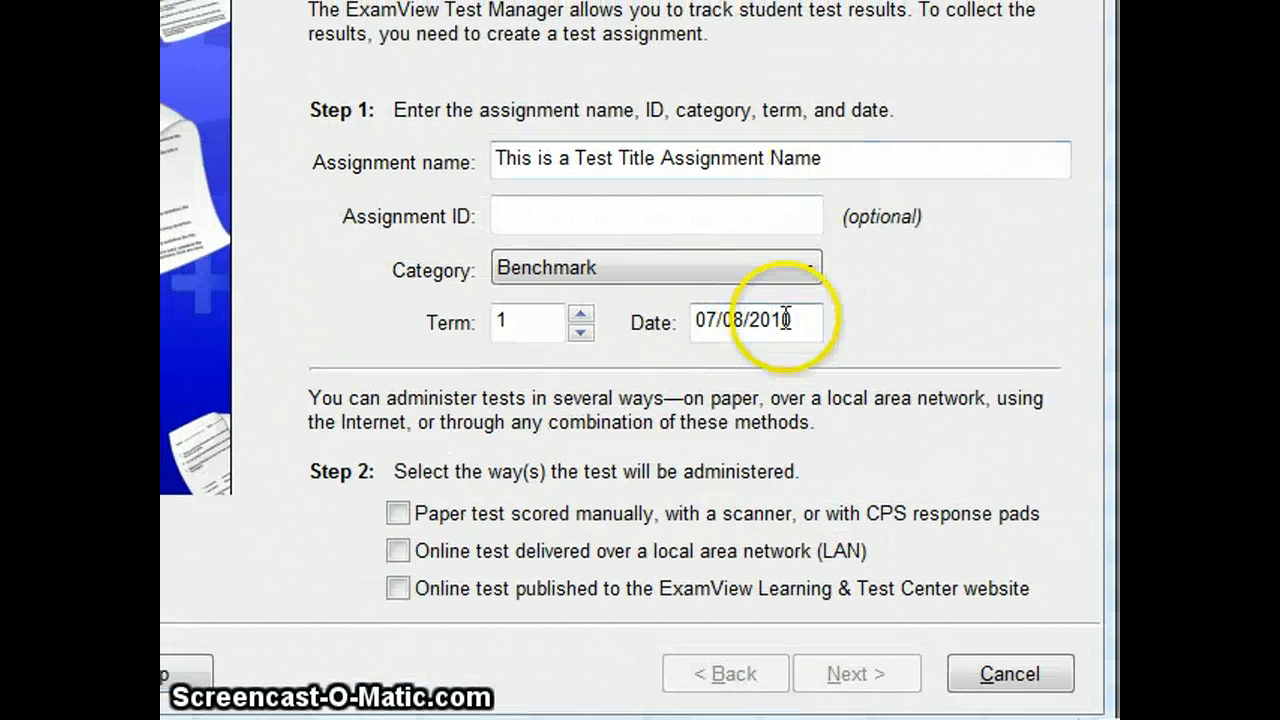
pyautogui.click(738, 266)
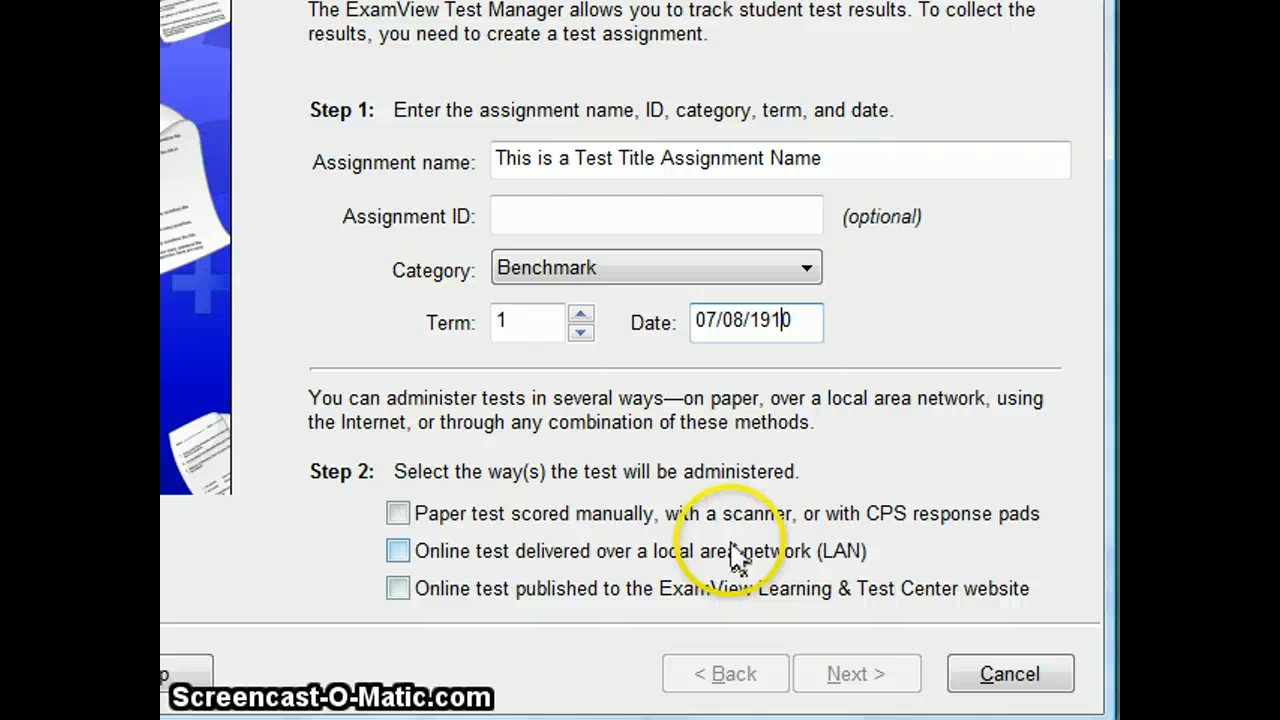
pyautogui.click(420, 552)
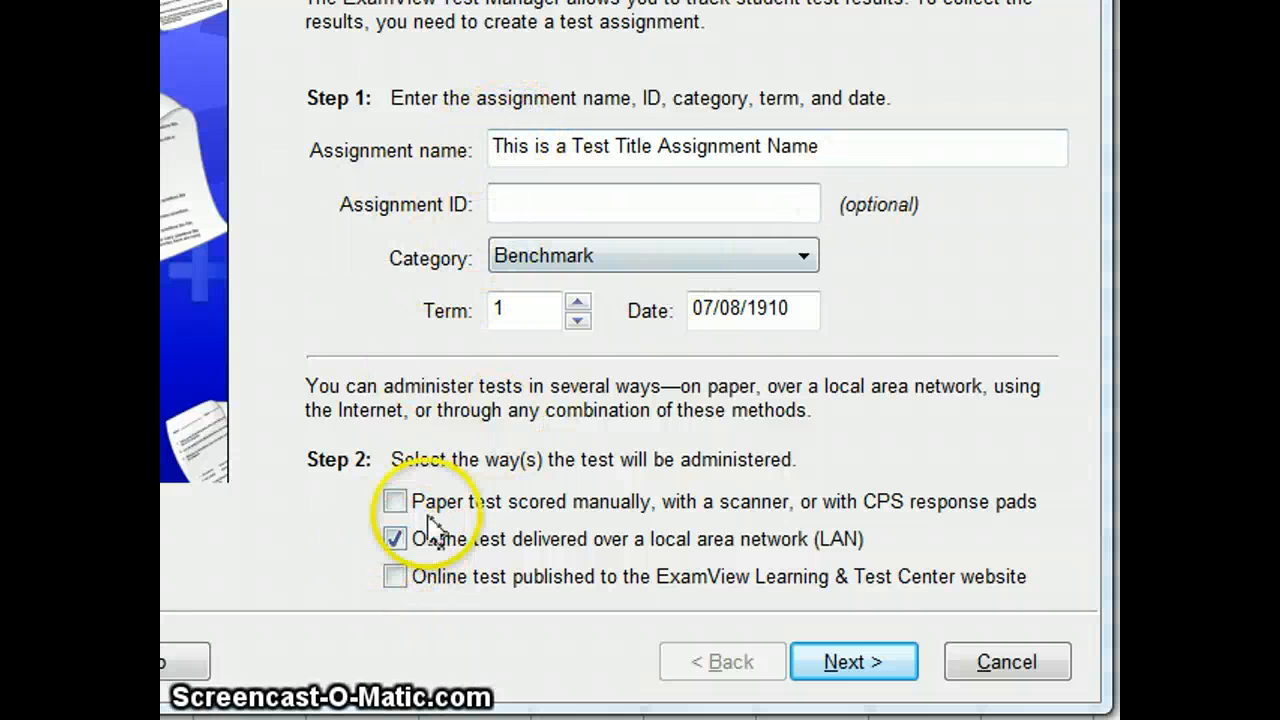
pyautogui.click(626, 628)
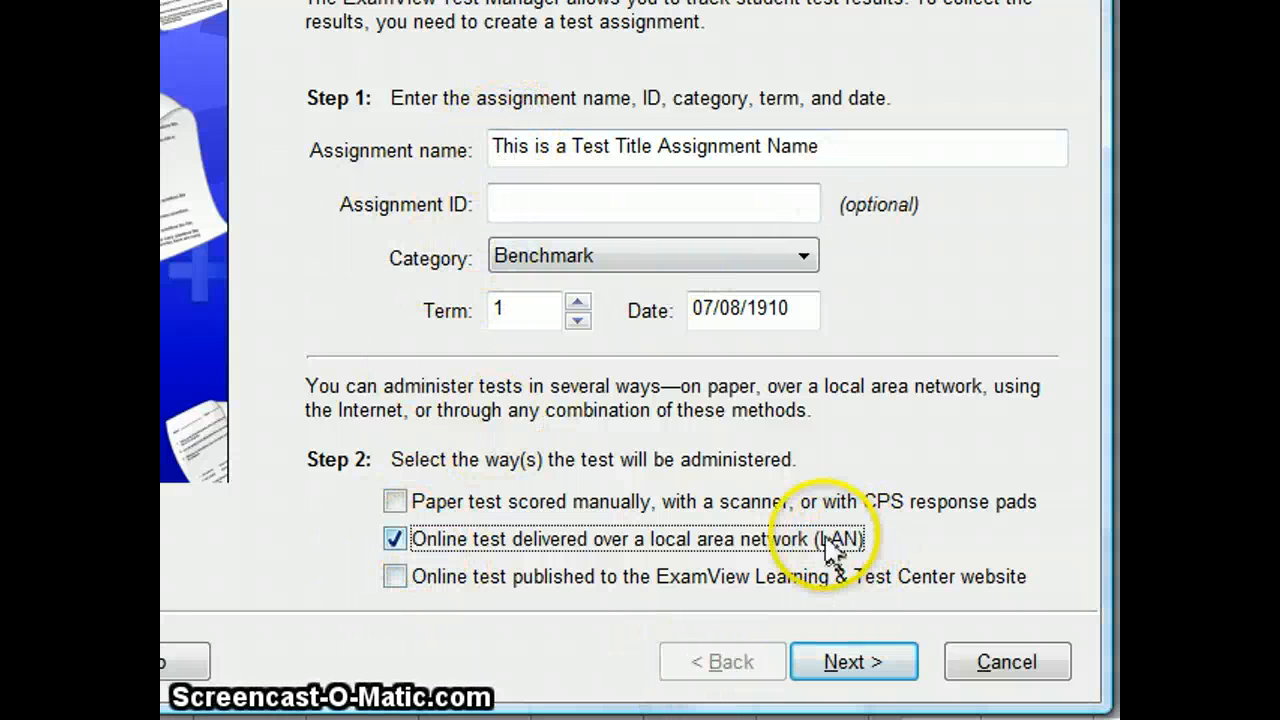
pyautogui.click(855, 662)
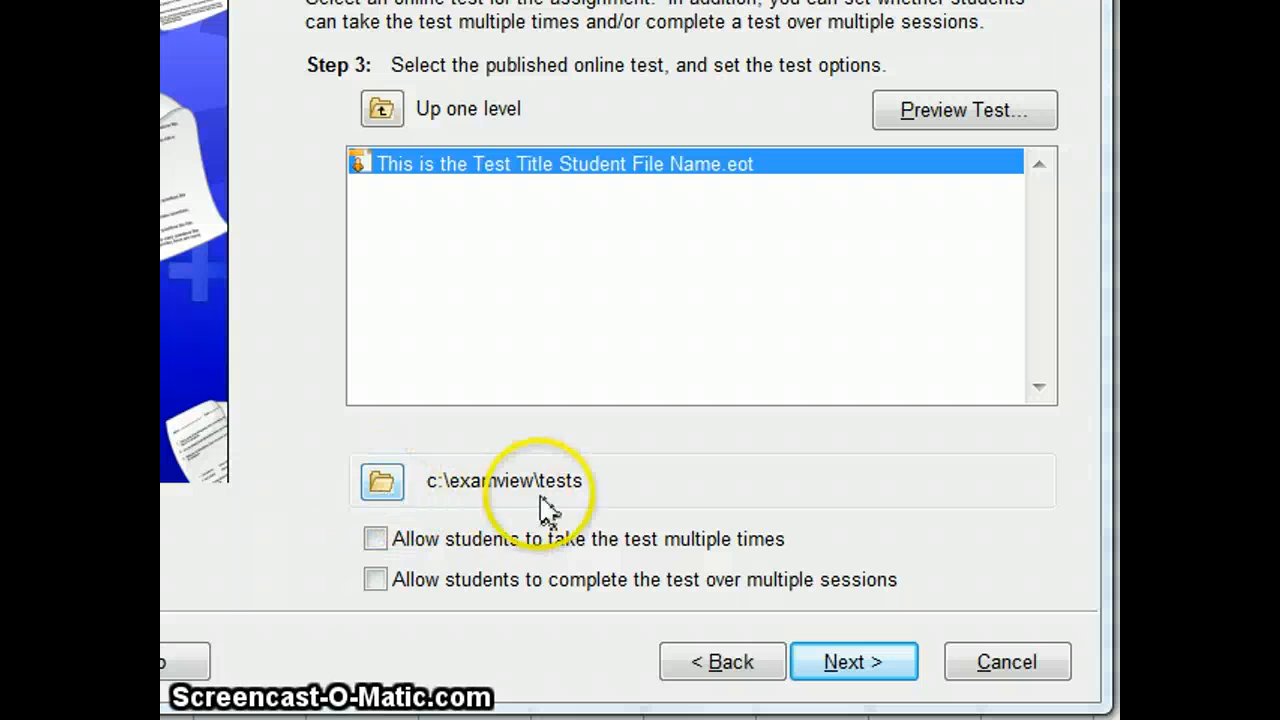
pyautogui.click(385, 485)
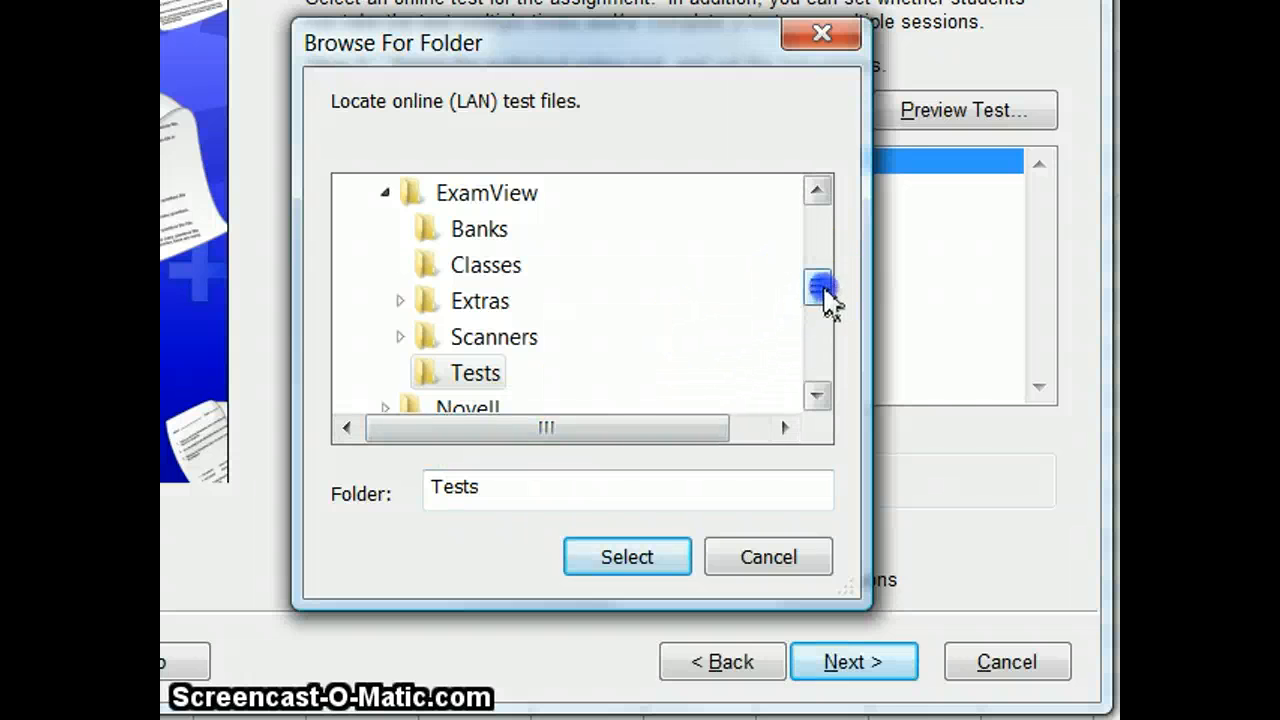
pyautogui.moveTo(818, 288); pyautogui.dragTo(822, 318)
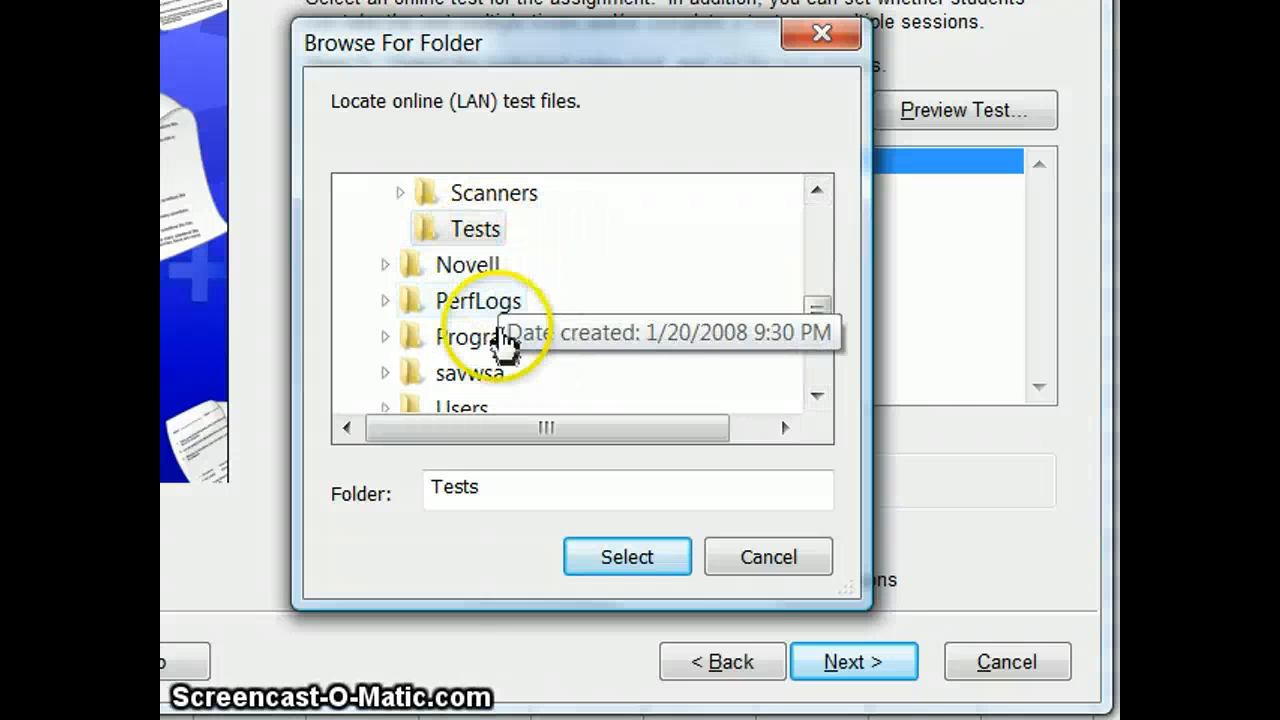
pyautogui.click(730, 556)
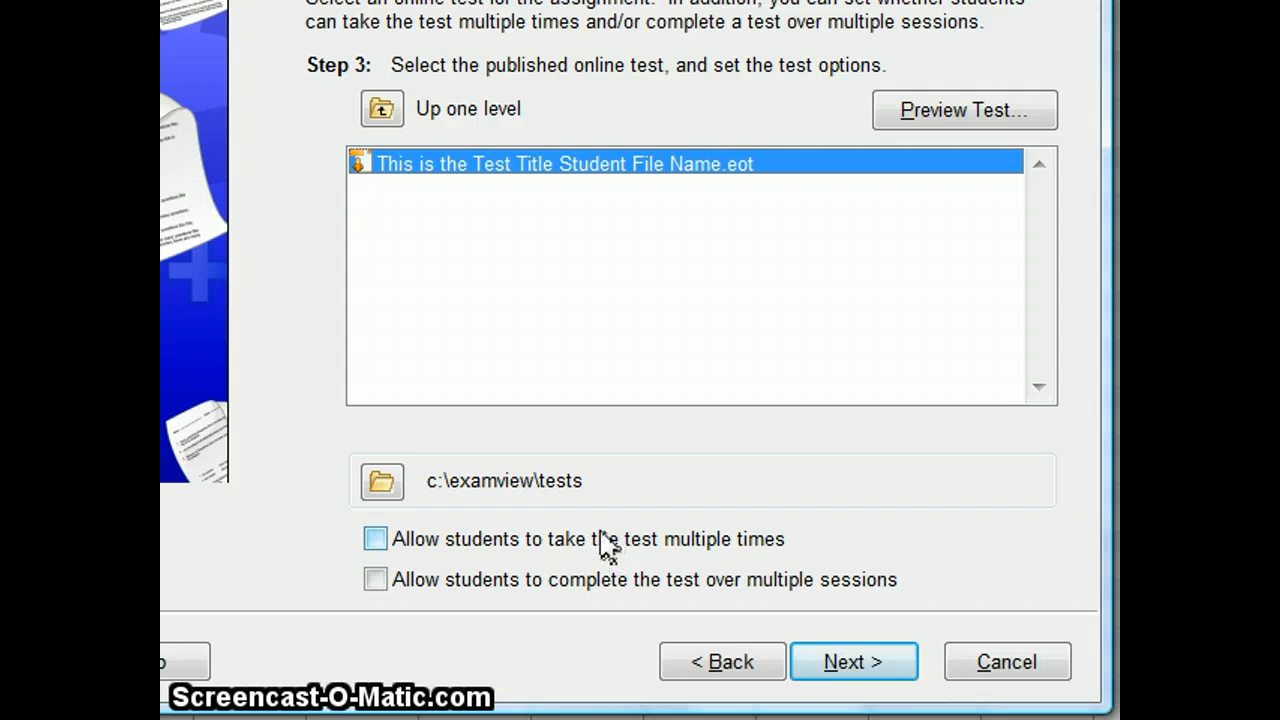
# Step: Accept the published online test without multiple attempts or sessions, and keep the access options that let students take it anytime
pyautogui.click(516, 572)
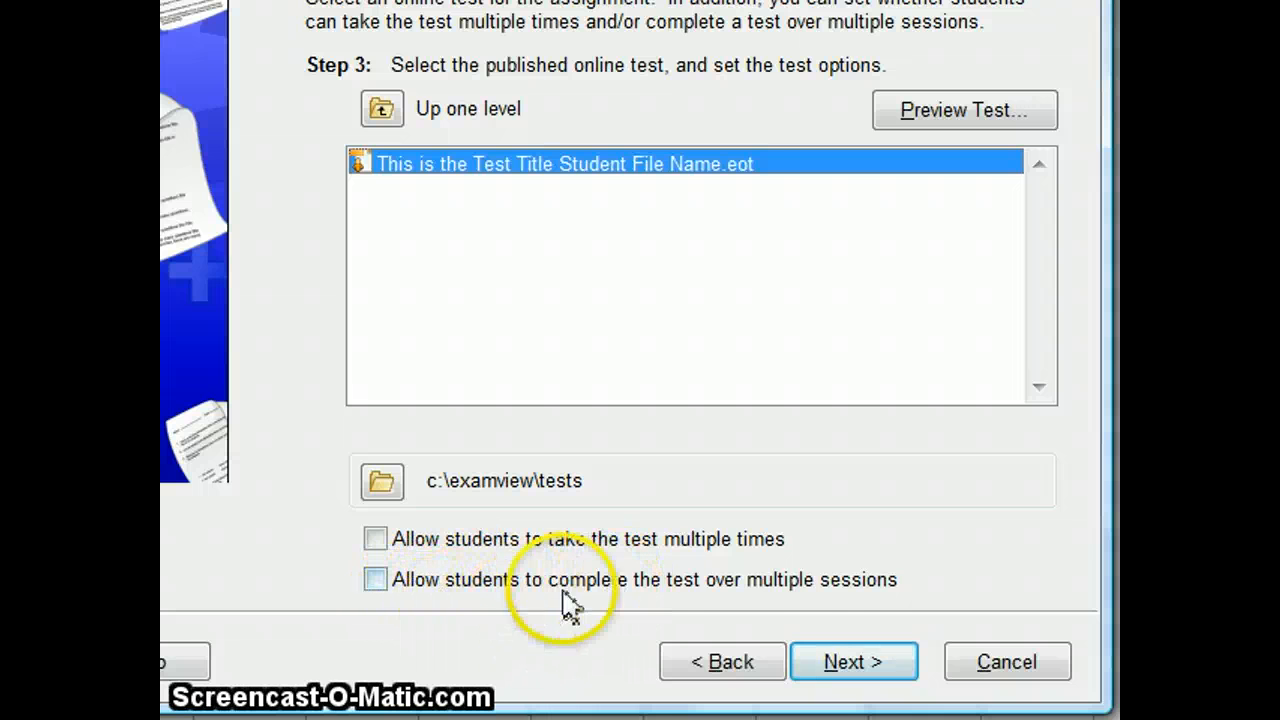
pyautogui.click(852, 664)
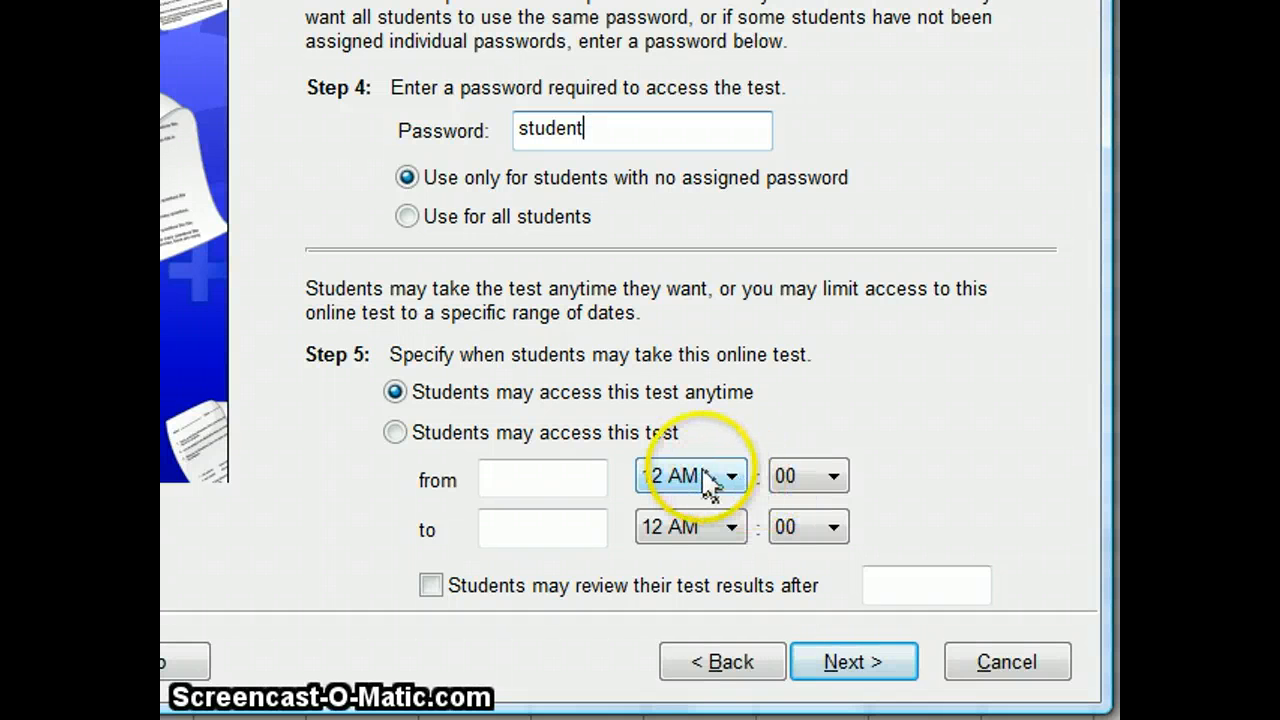
pyautogui.click(847, 668)
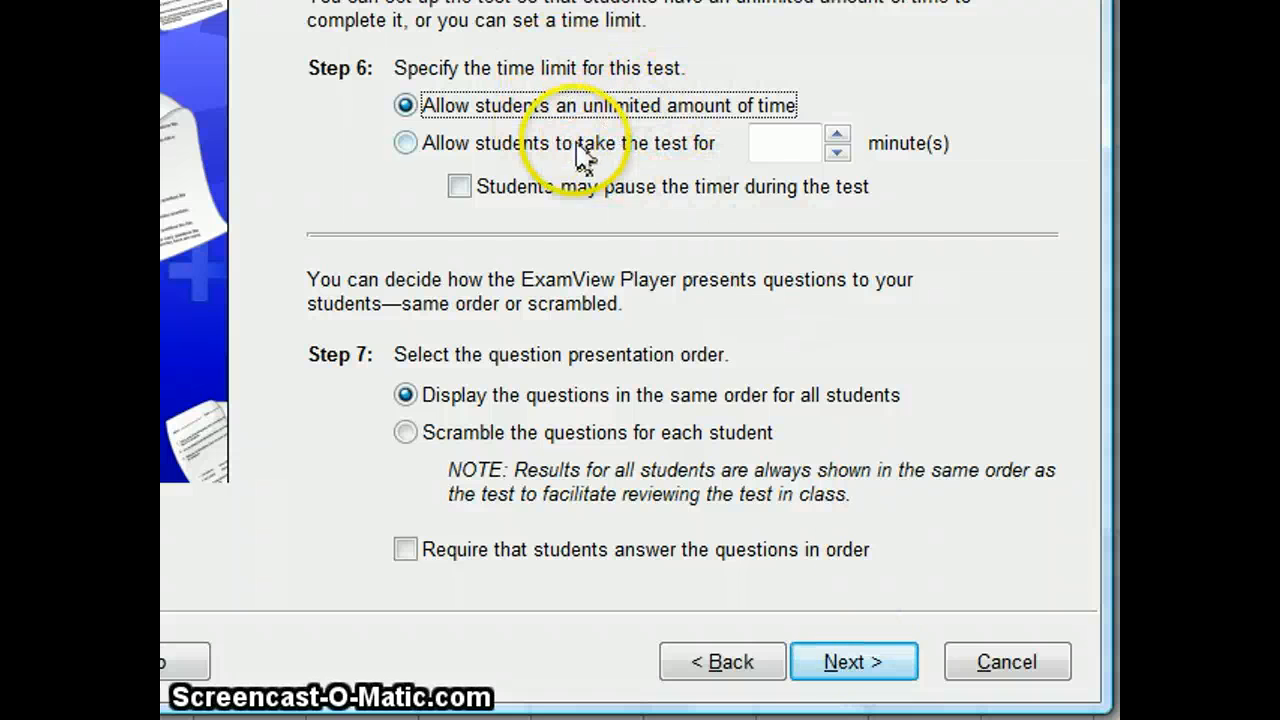
# Step: Try a 10-minute time limit for the test and return it to an unlimited amount of time
pyautogui.click(632, 149)
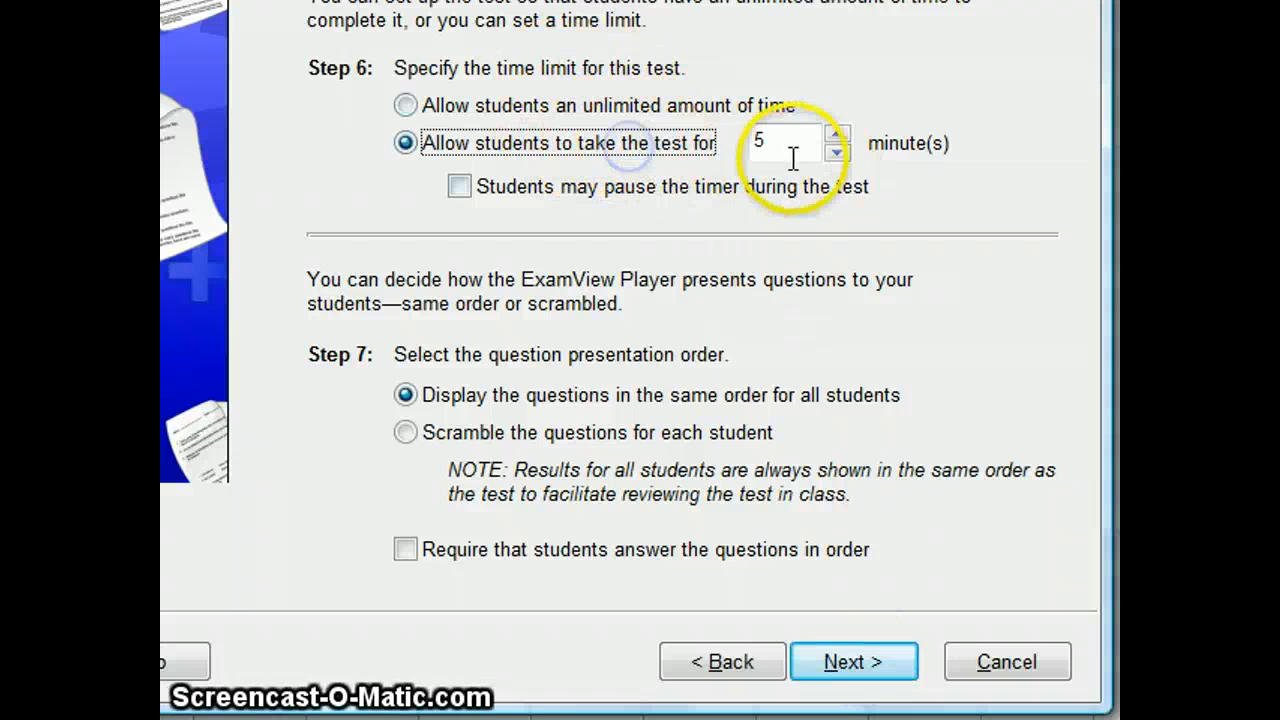
pyautogui.click(837, 134)
pyautogui.click(837, 134)
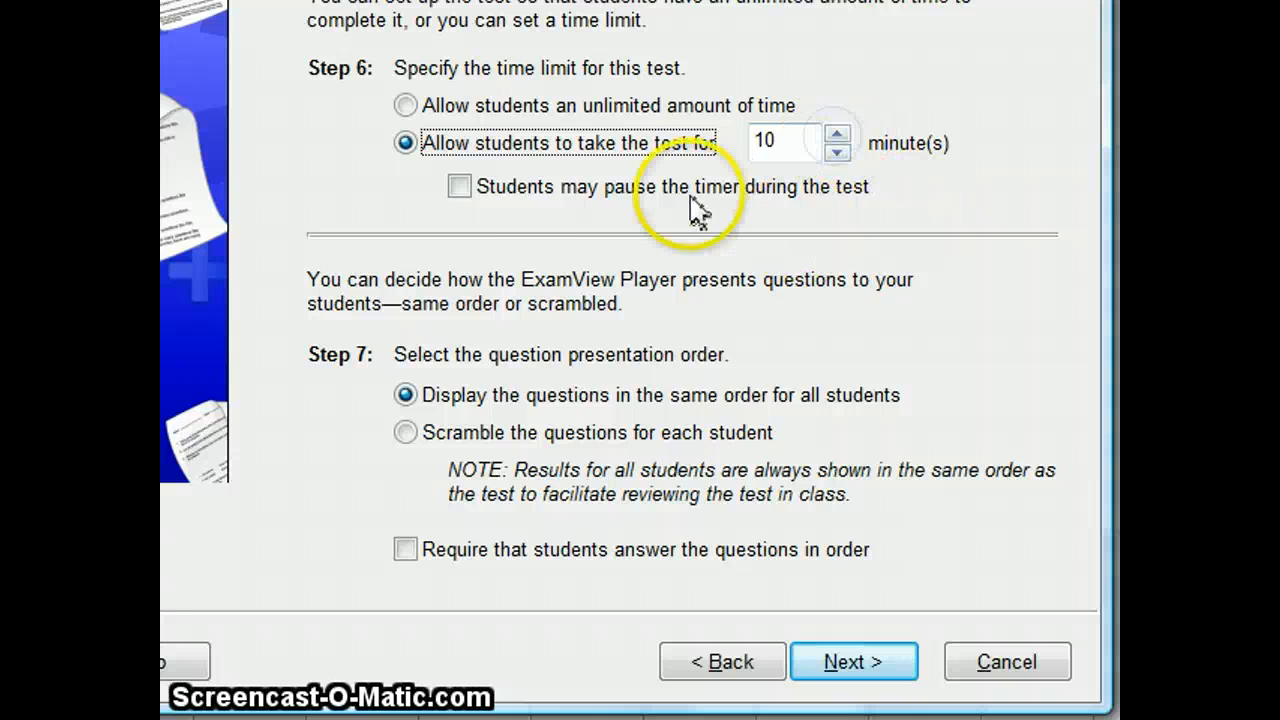
pyautogui.click(405, 105)
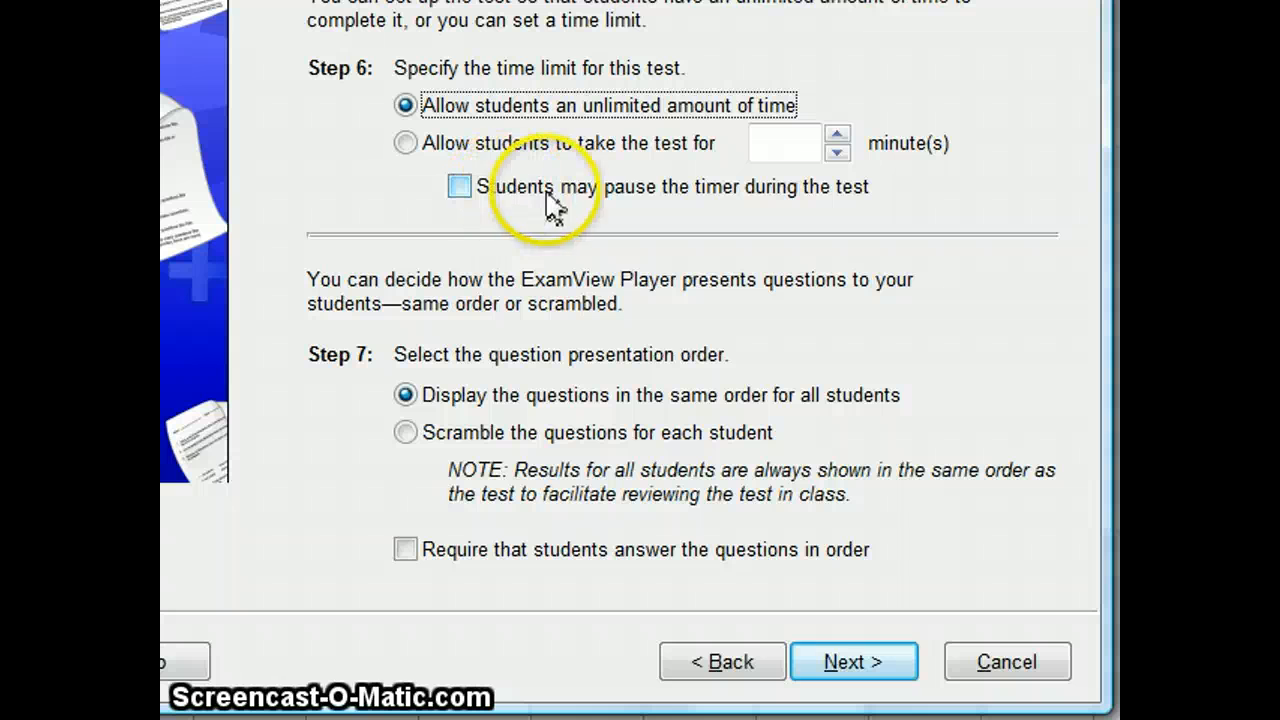
# Step: Set the question presentation order to scrambled for each student and continue to the response-checking options
pyautogui.click(500, 434)
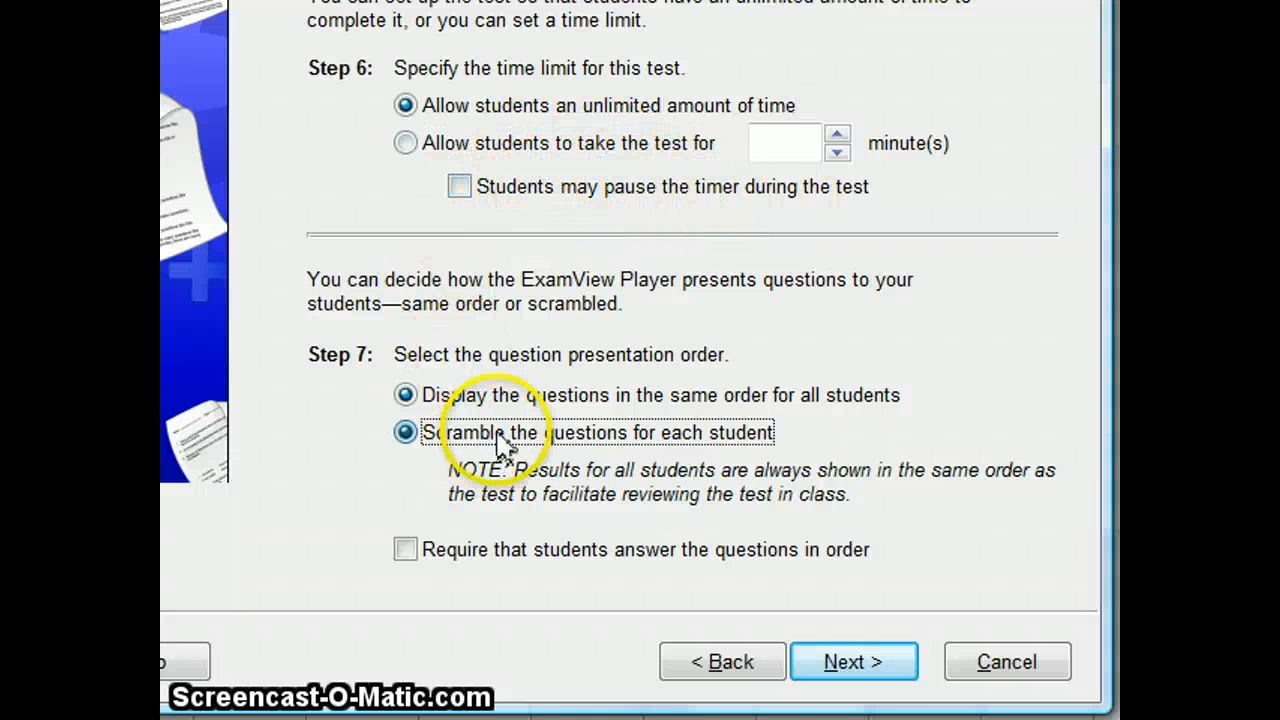
pyautogui.click(855, 663)
# Step: Disable feedback information for incorrect responses and do not allow students to check their responses
pyautogui.click(514, 162)
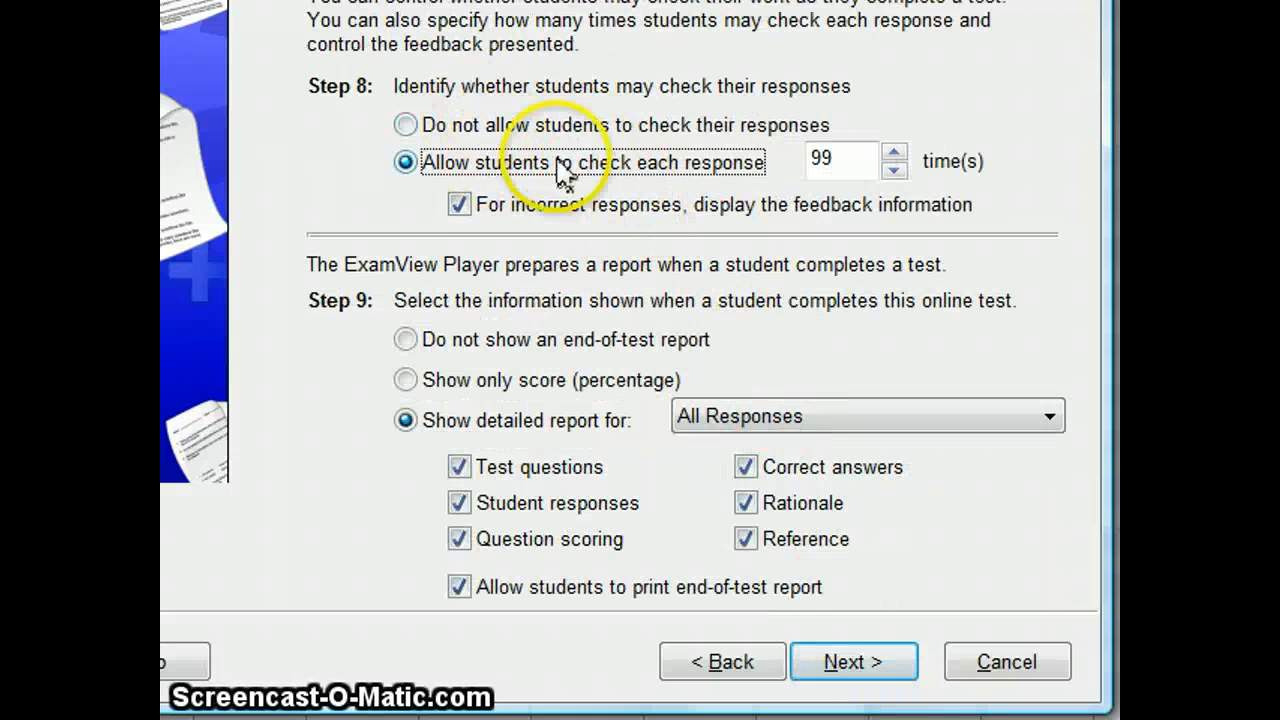
pyautogui.moveTo(464, 98); pyautogui.dragTo(600, 155)
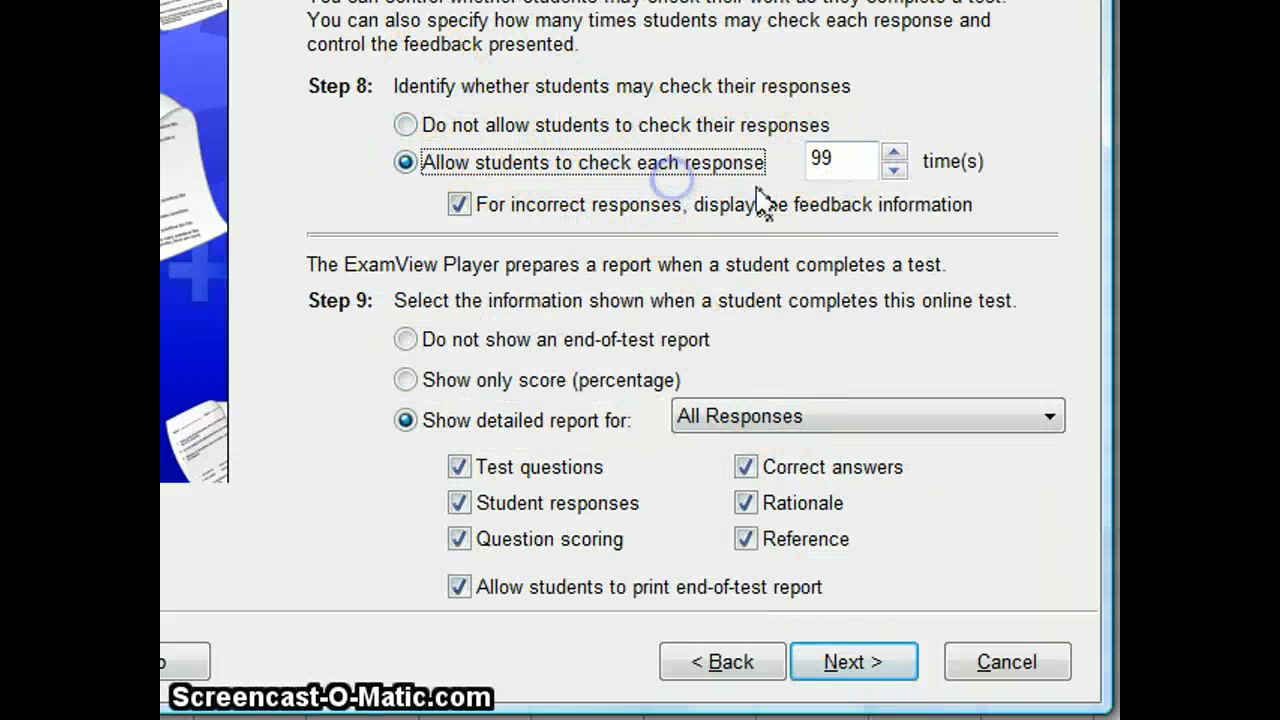
pyautogui.click(845, 161)
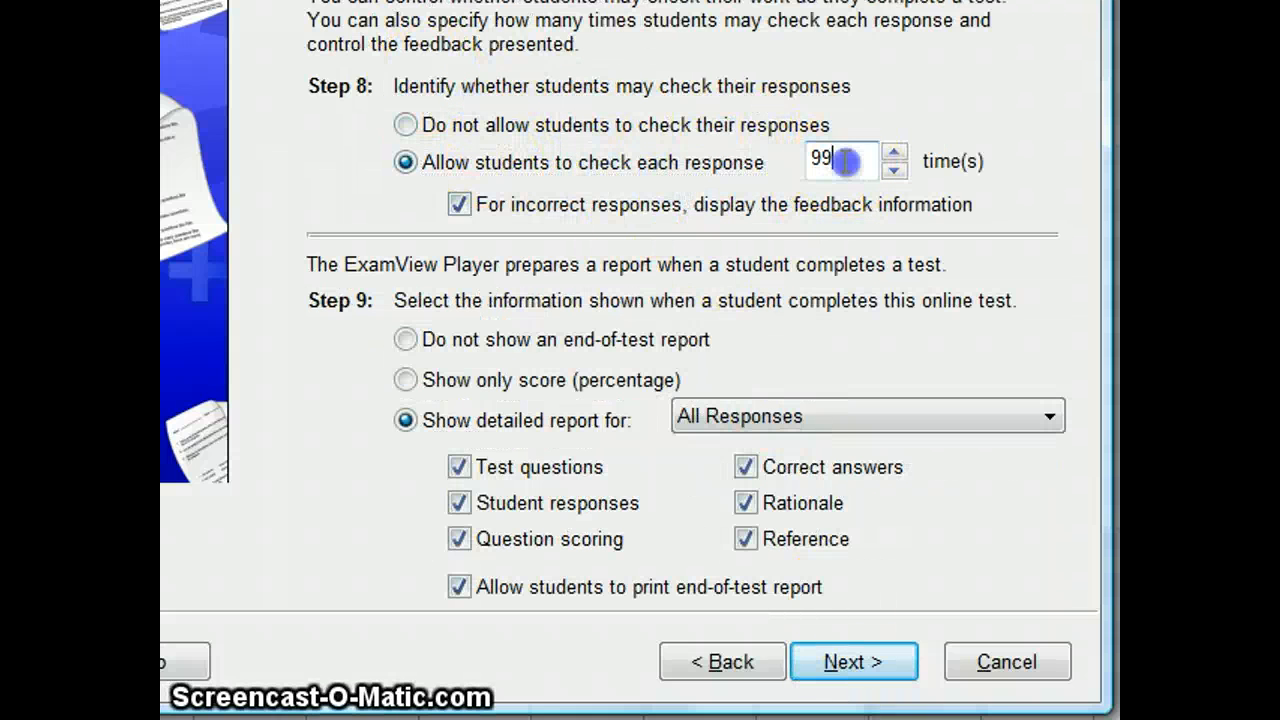
pyautogui.click(458, 205)
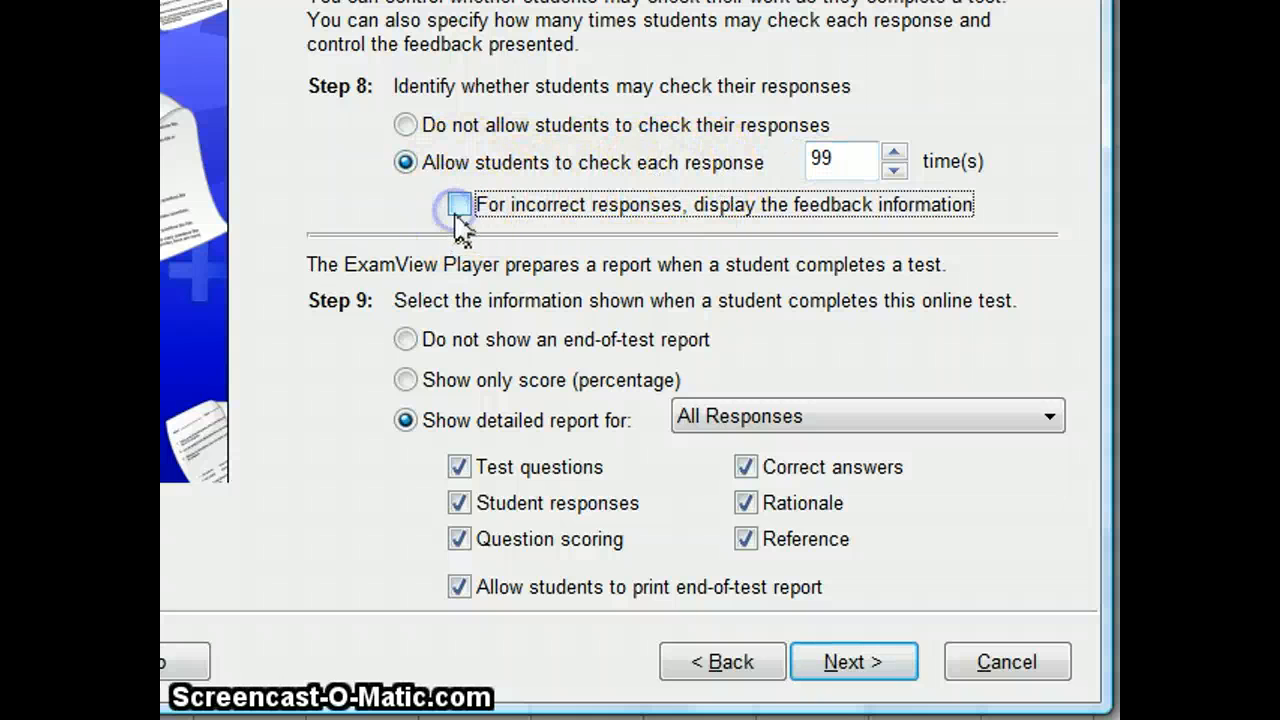
pyautogui.click(405, 125)
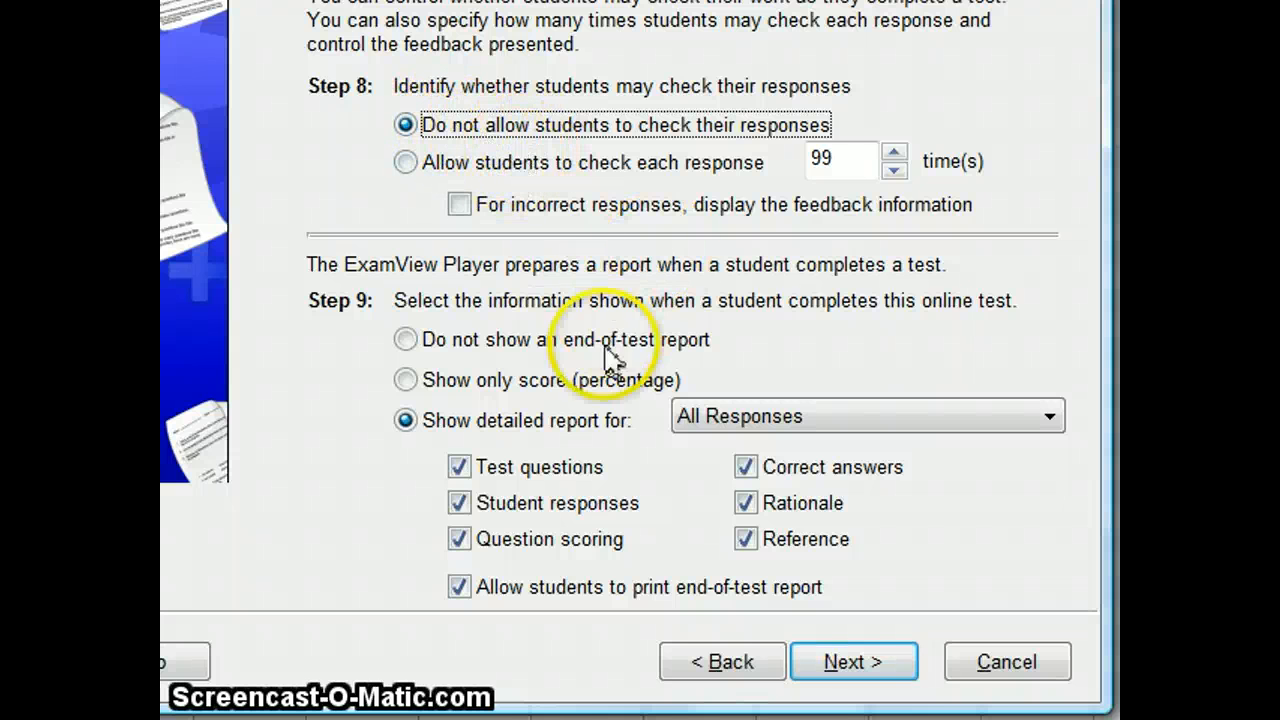
pyautogui.click(505, 163)
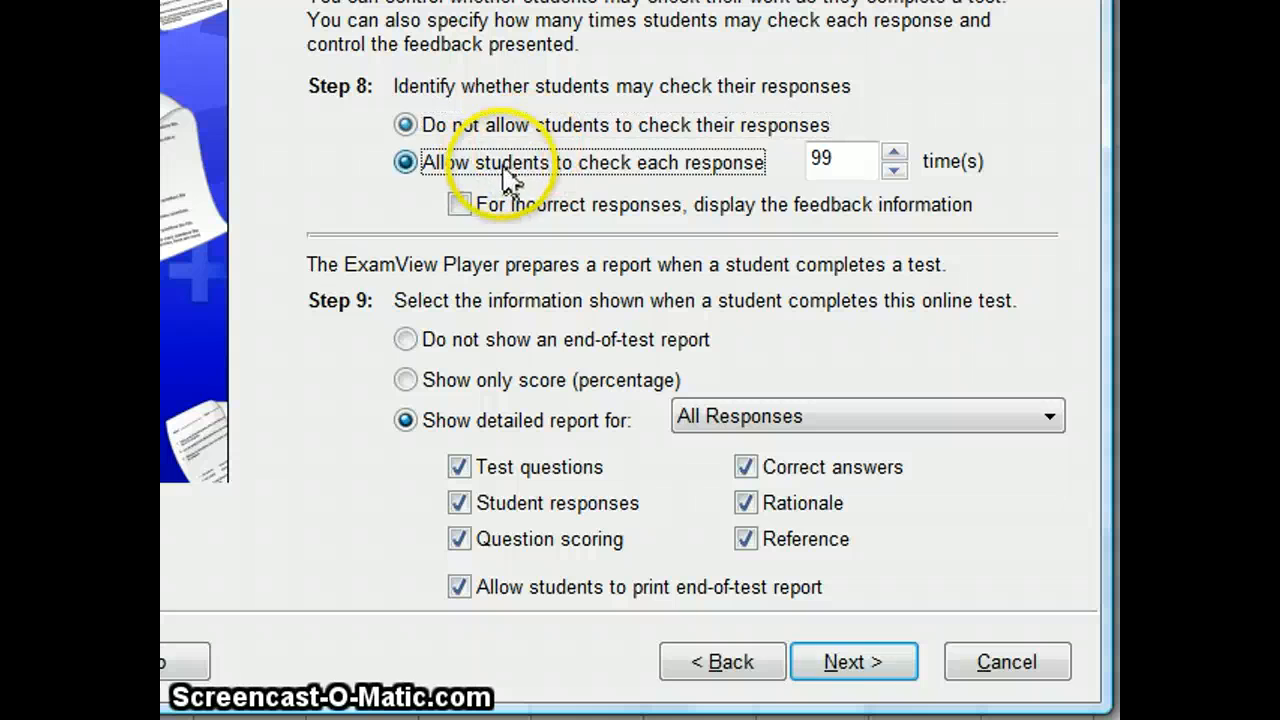
pyautogui.click(514, 126)
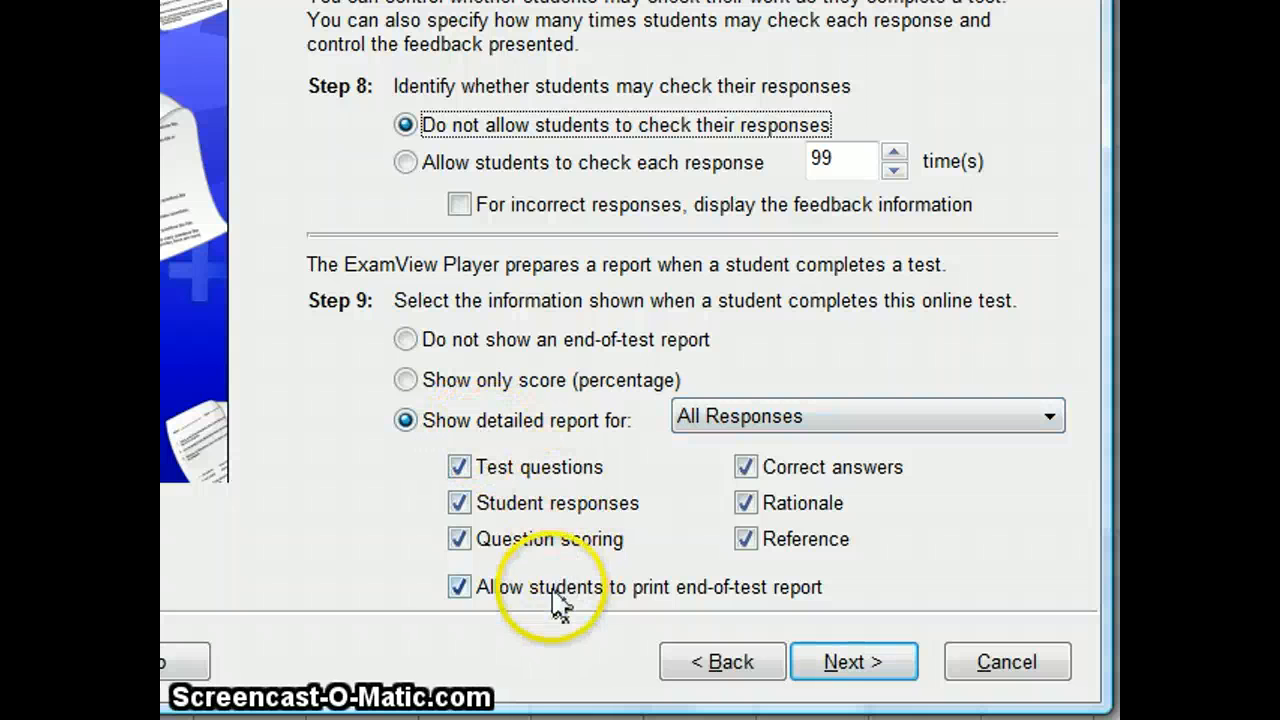
# Step: Keep the detailed end-of-test report for All Responses and finish creating the assignment
pyautogui.click(868, 660)
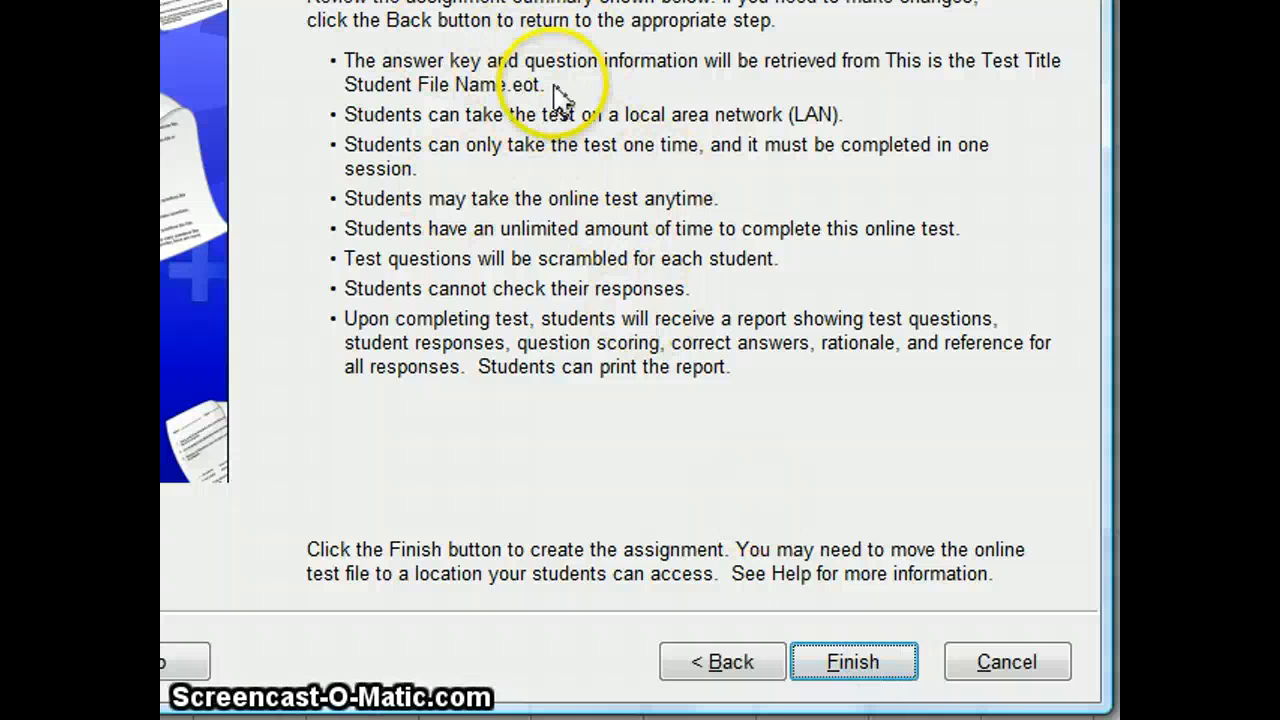
pyautogui.click(860, 670)
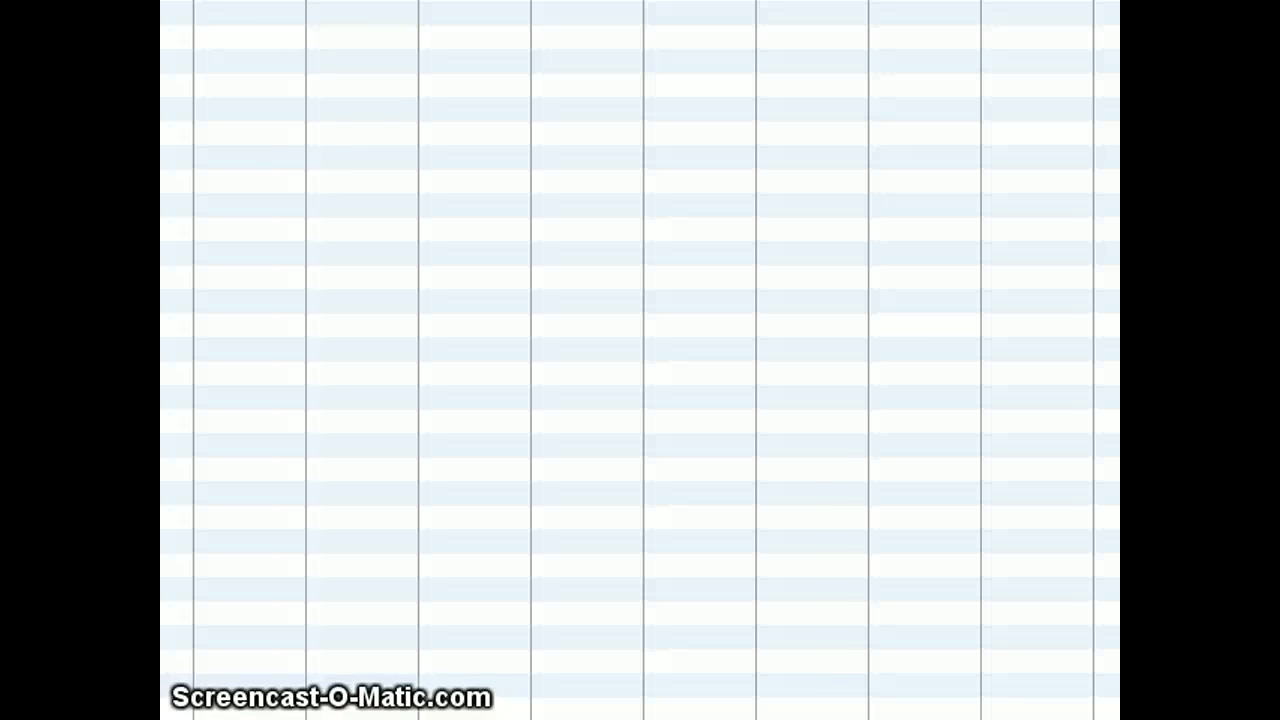